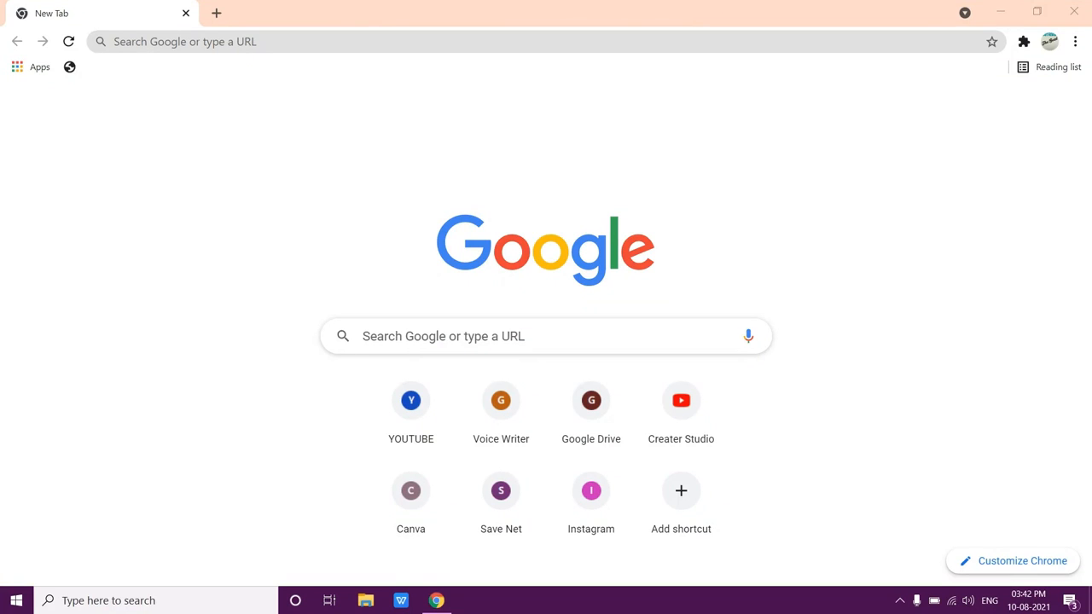
Step: Search Google for "download android studio" and open the "Download Android Studio - Download and start coding" result
click(363, 336)
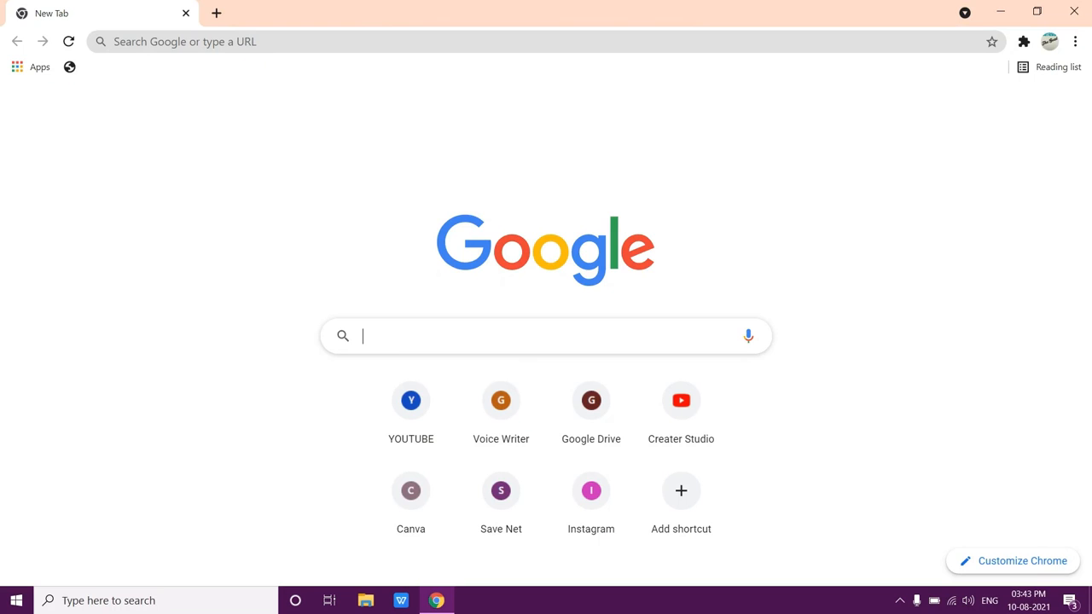
text(dwonlaod)
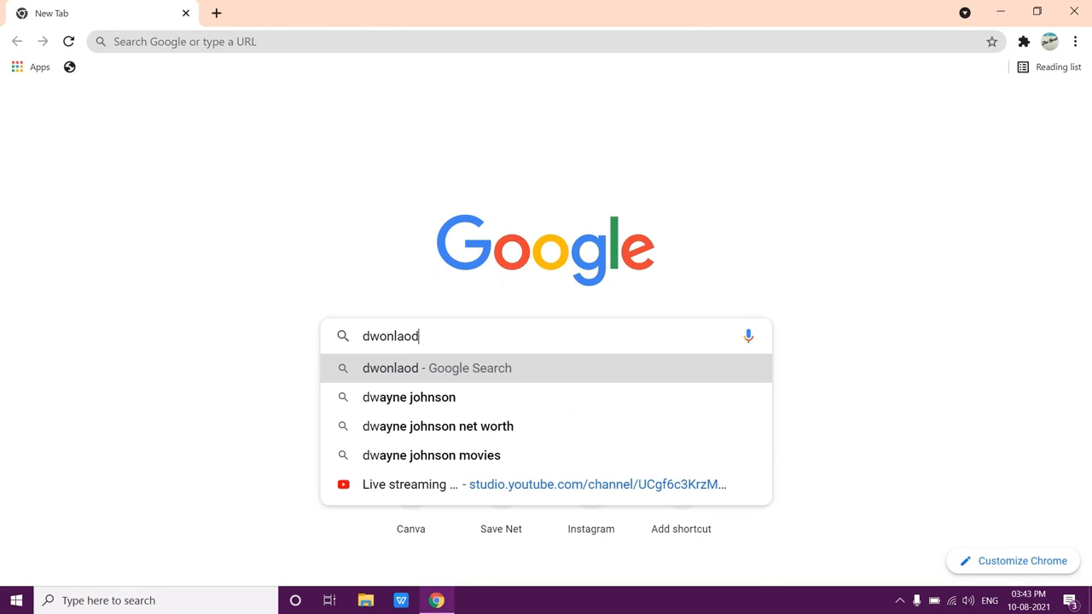
key(Down)
text(and)
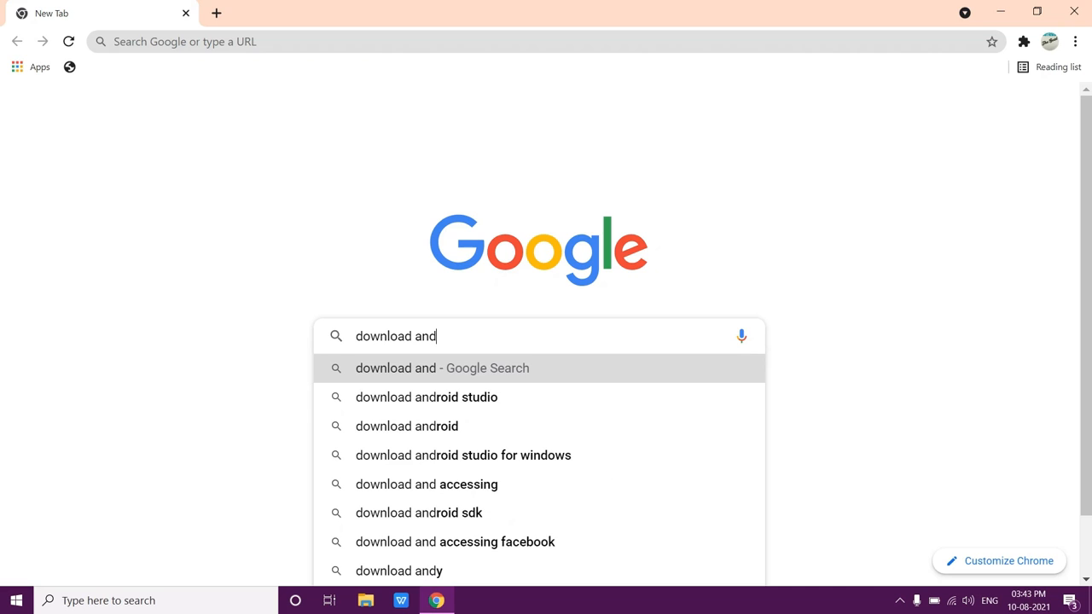
key(Down)
key(Return)
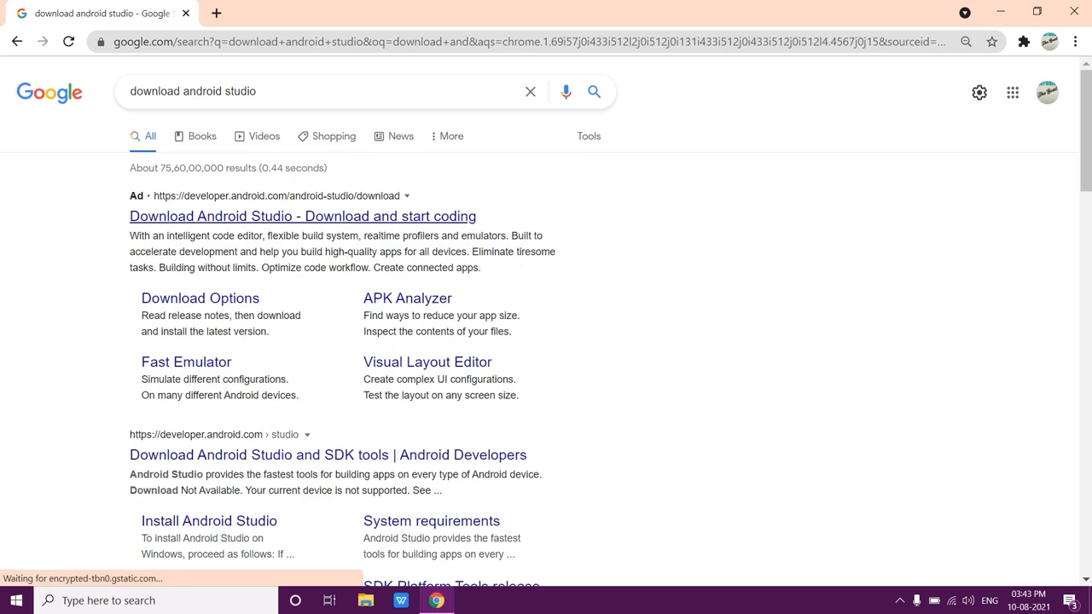
click(303, 217)
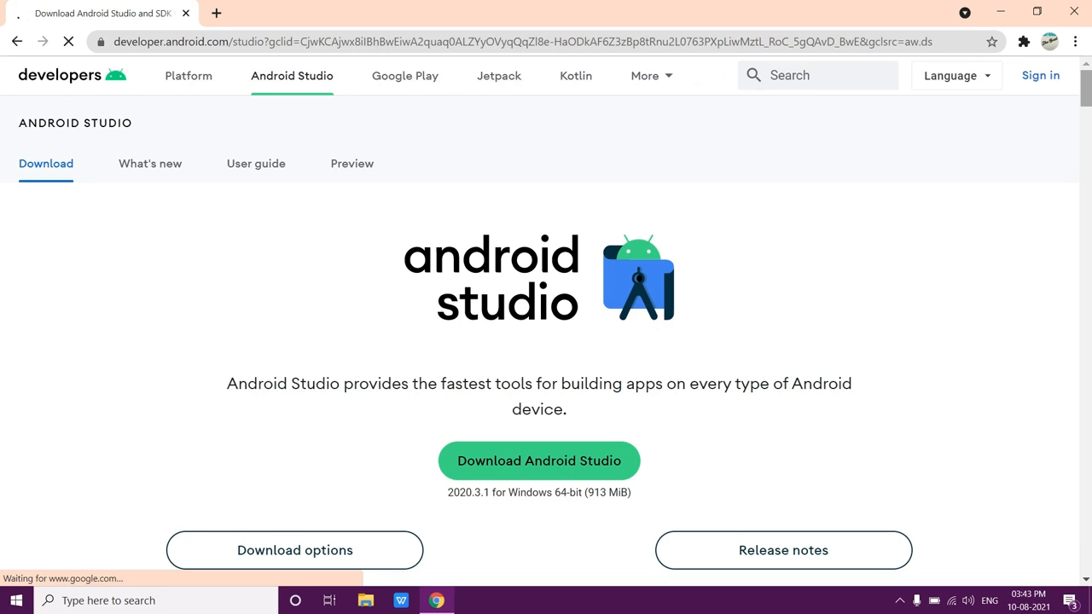
Step: Download Android Studio 2020.3.1 for Windows 64-bit, agreeing to the terms and conditions
scroll(546, 342, down, 1)
scroll(546, 341, down, 1)
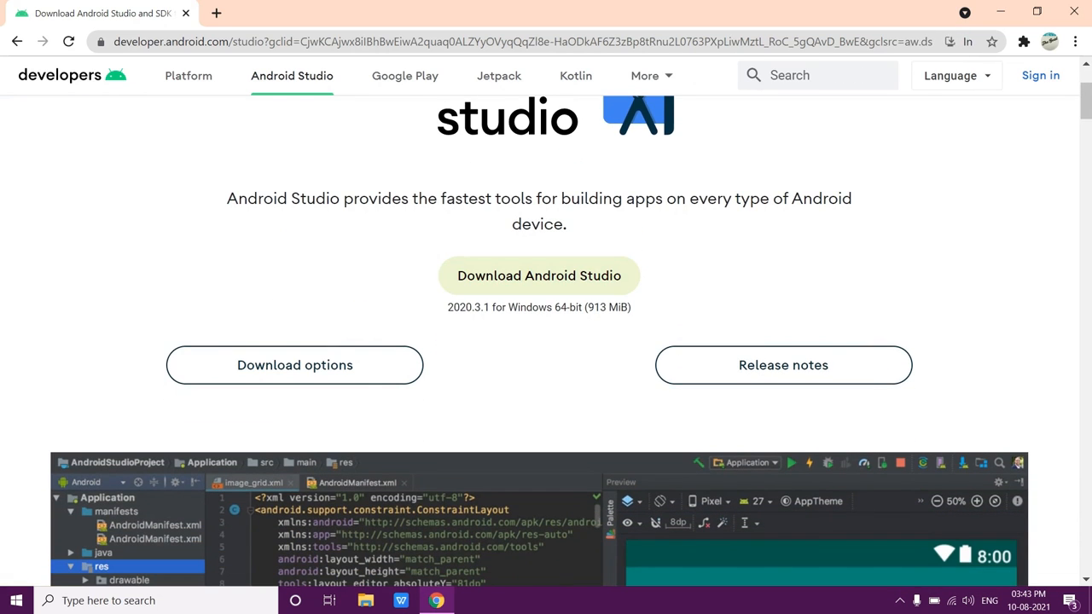
click(539, 275)
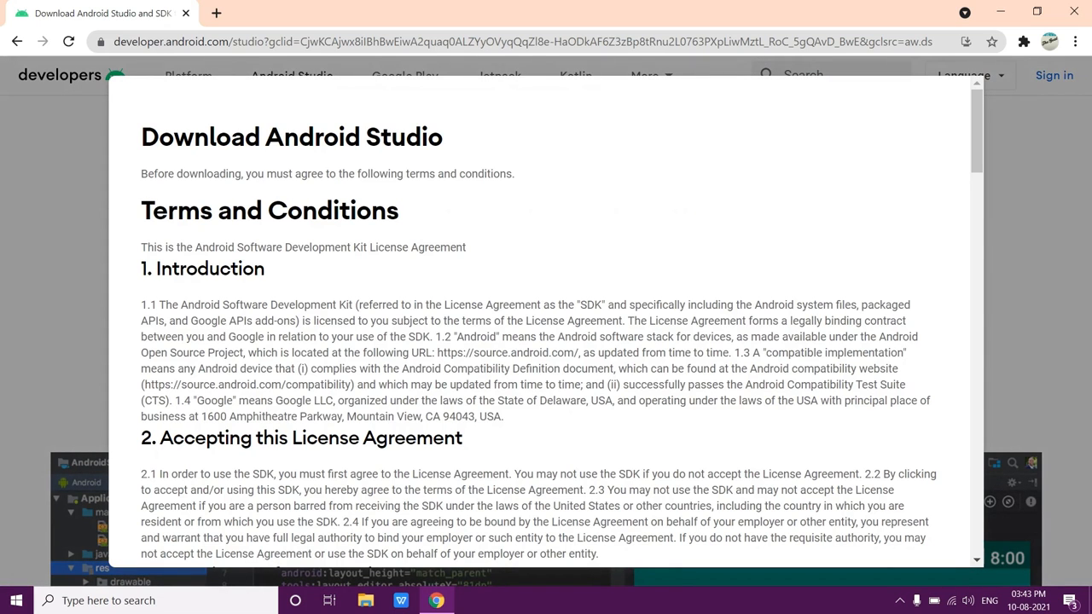
drag(977, 131, 976, 513)
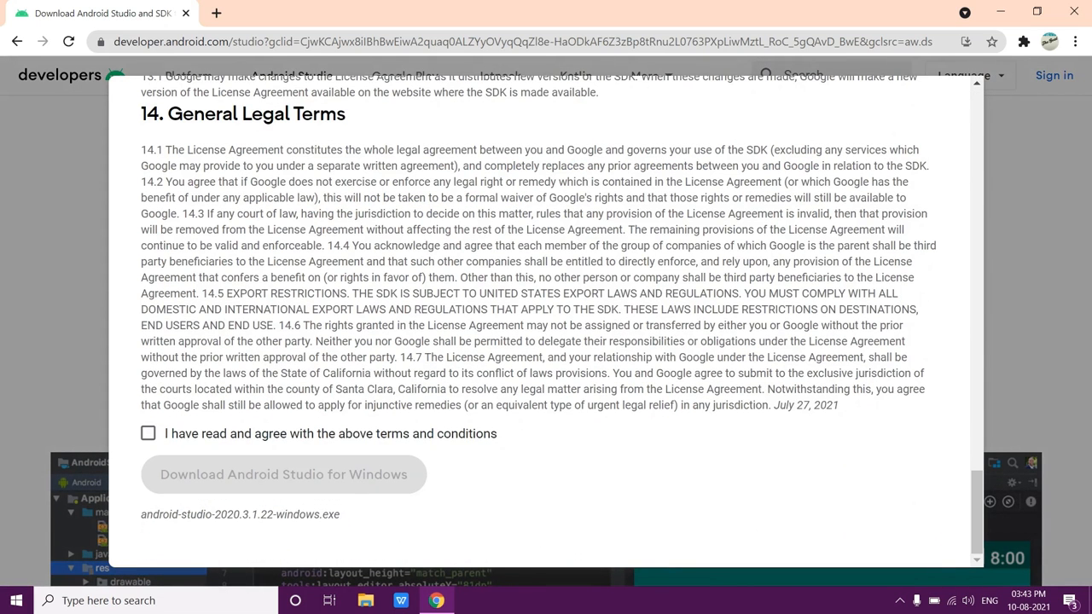
click(148, 433)
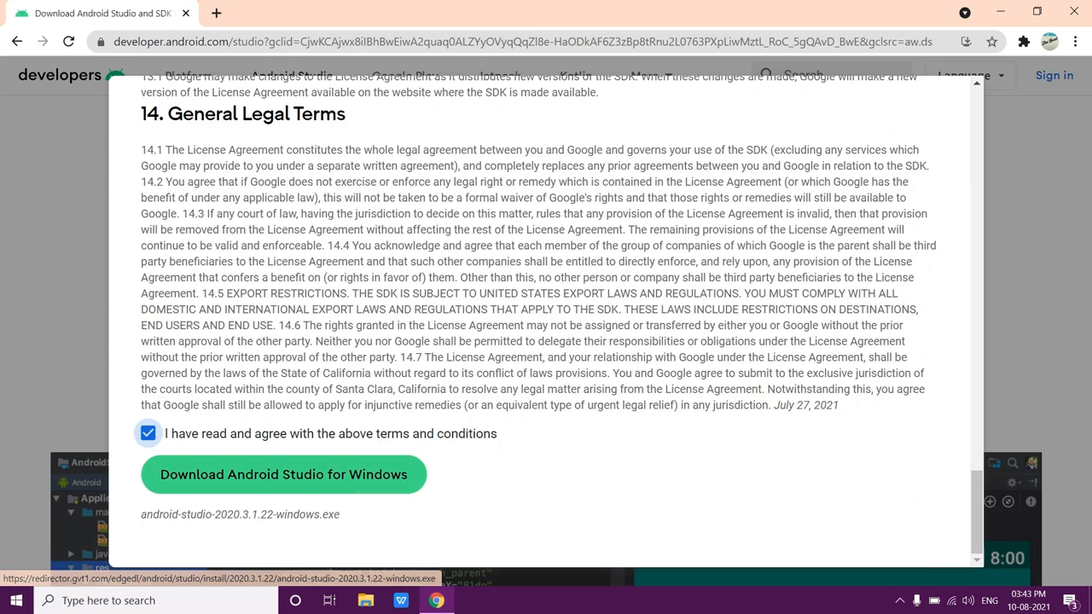
mouse_move(976, 512)
mouse_down()
mouse_move(976, 130)
mouse_move(976, 512)
mouse_up()
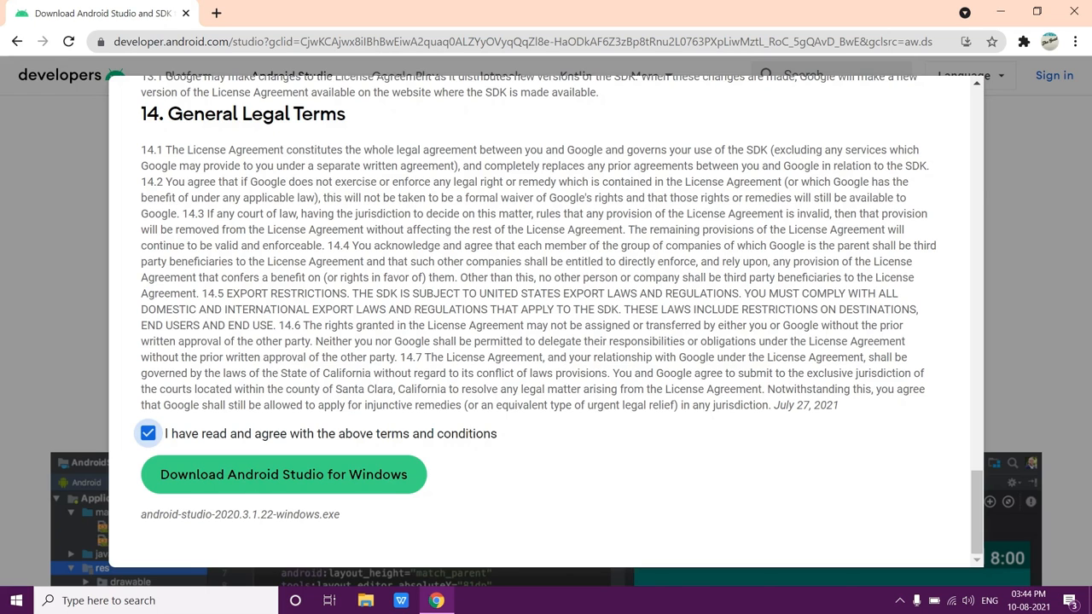
click(283, 474)
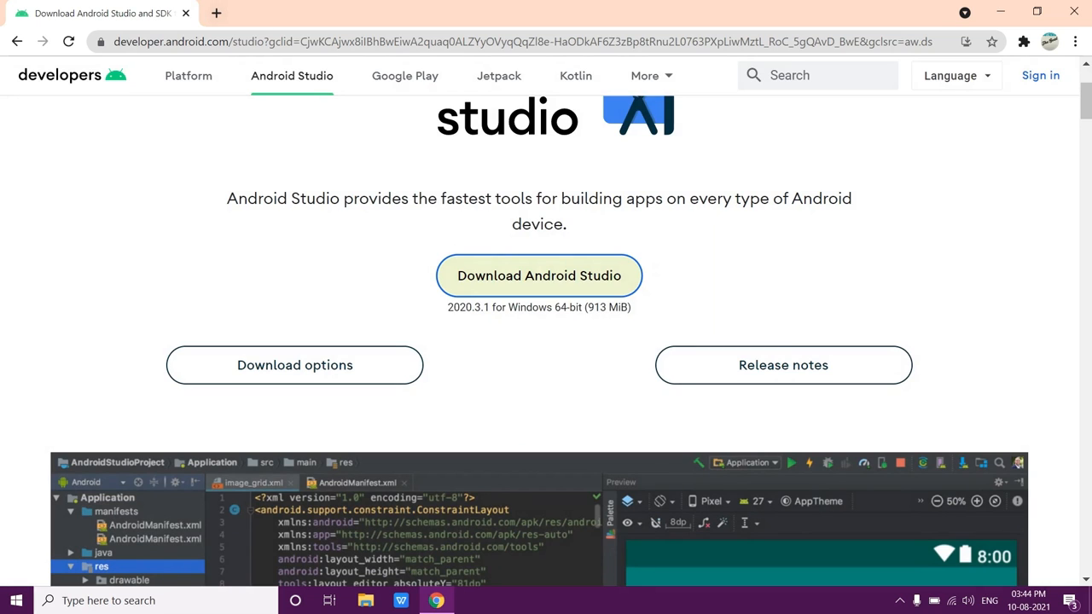
Step: Switch to File Explorer and run the downloaded android-studio-ide installer from the Downloads folder as administrator
click(365, 601)
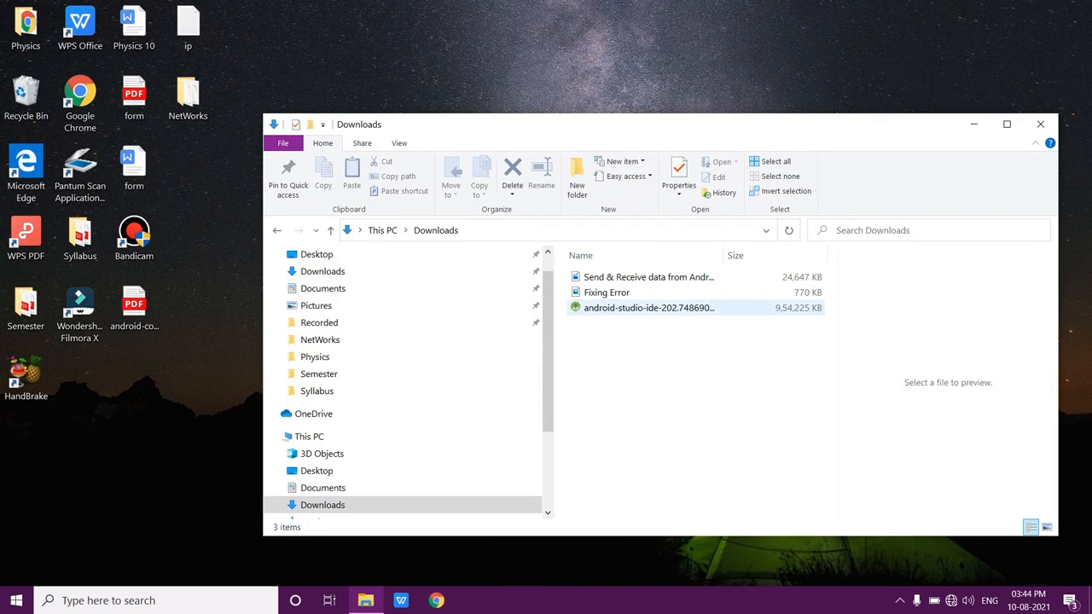
click(648, 307)
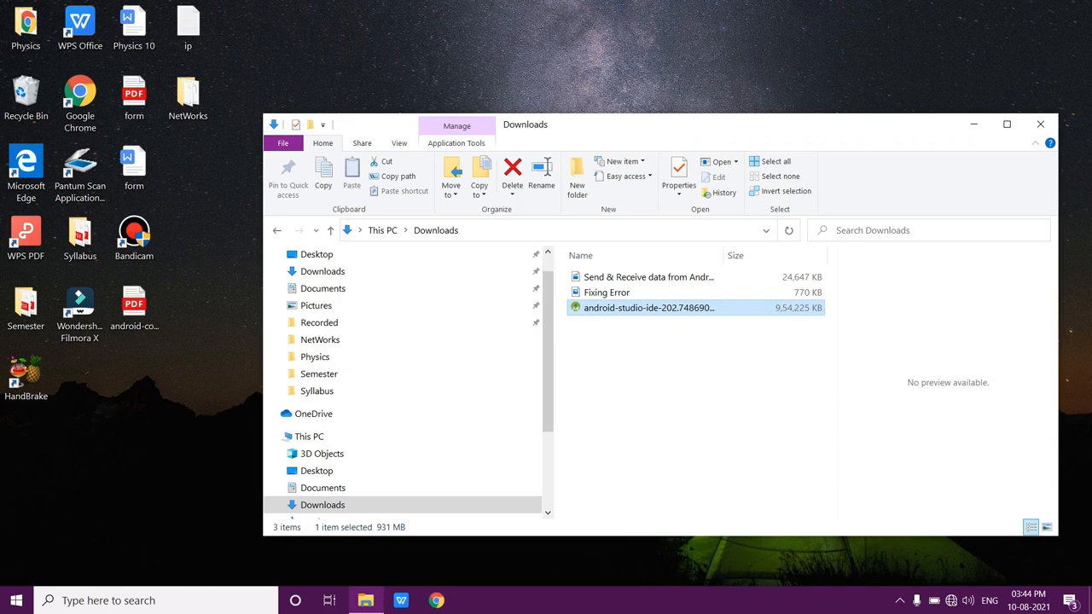
right_click(679, 308)
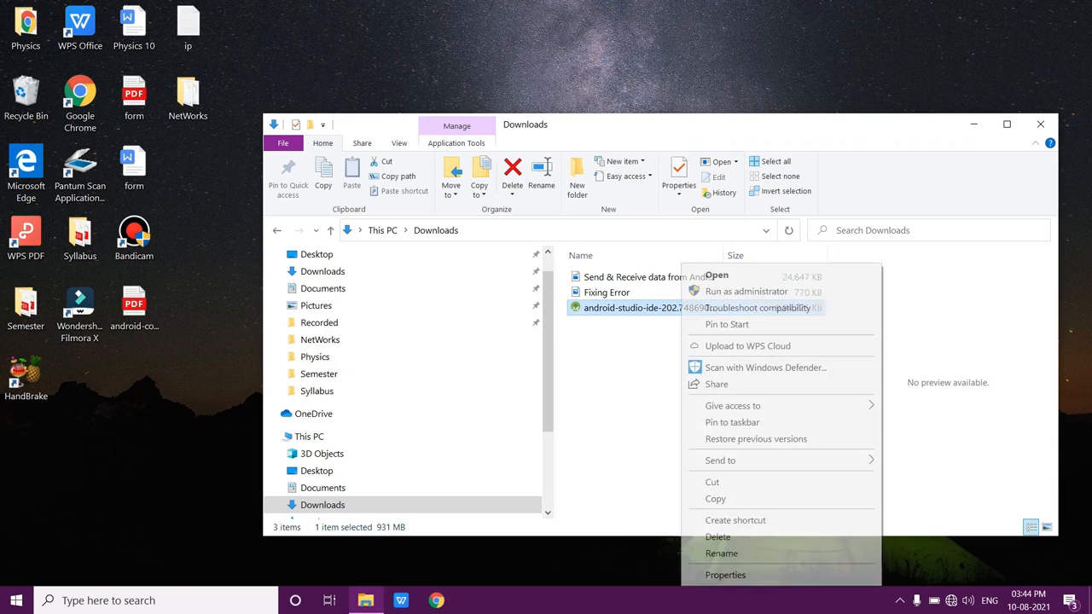
click(742, 291)
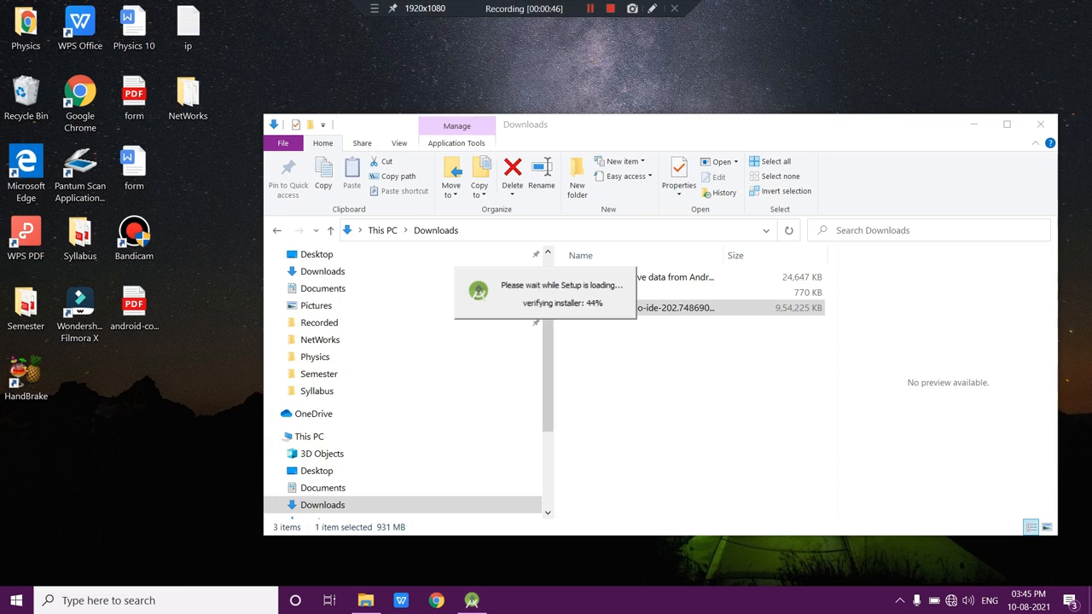
key(shift+F12)
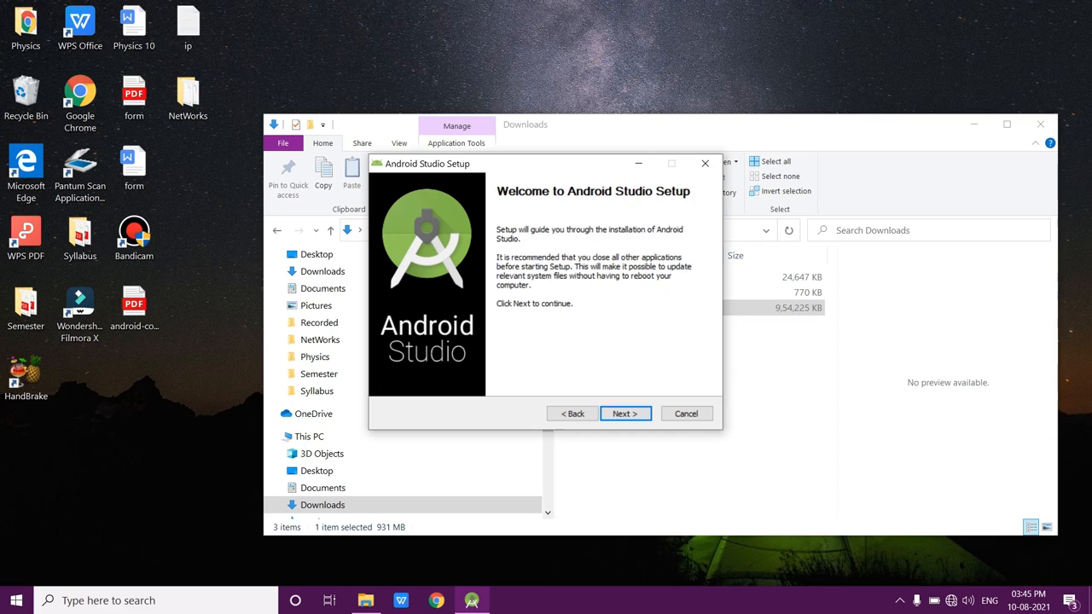
Step: Install Android Studio with Android Virtual Device in C:\Program Files\Android\Android Studio, using the Start Menu folder Android Studio\Android Studio
key(Return)
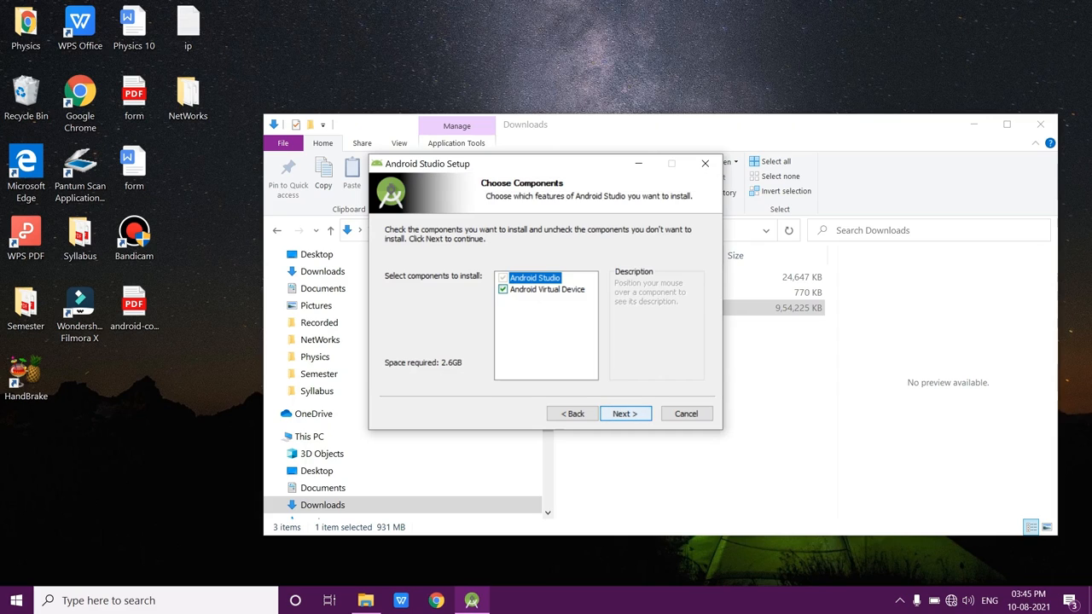
mouse_move(547, 289)
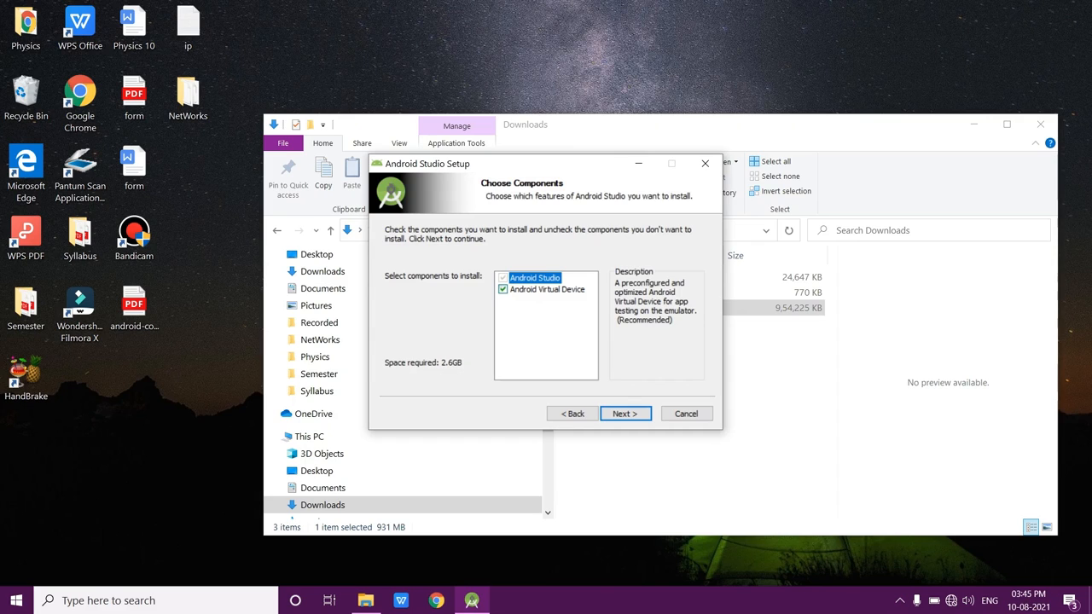
click(503, 290)
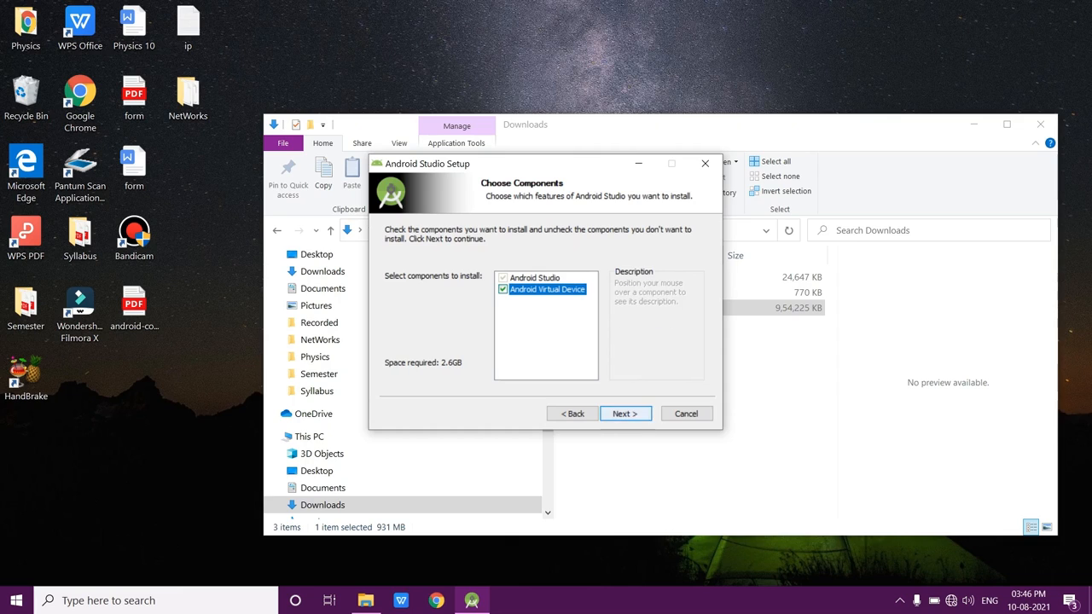
key(Return)
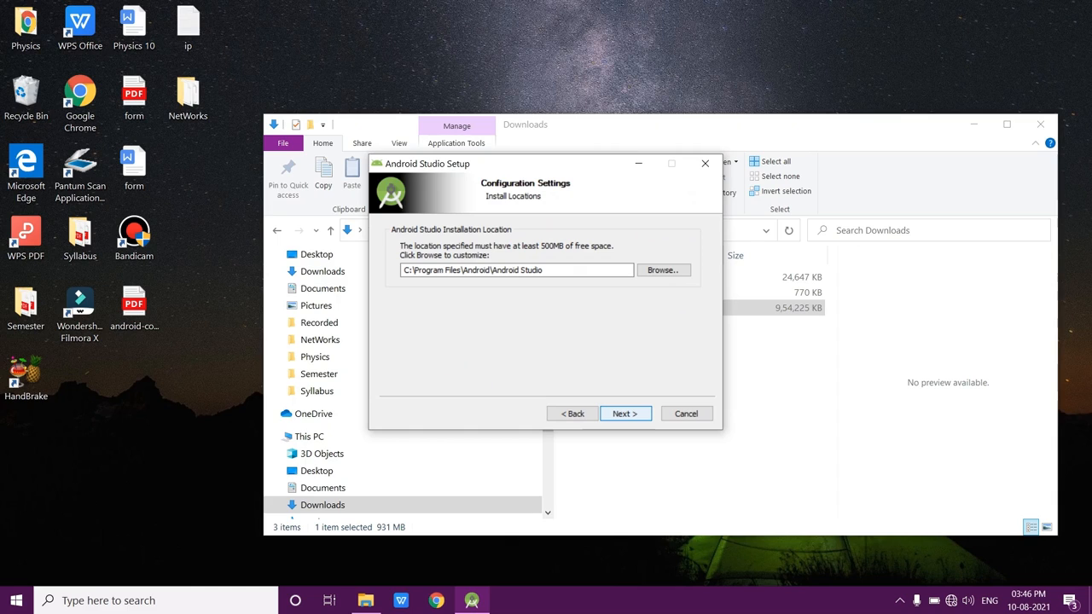
key(Return)
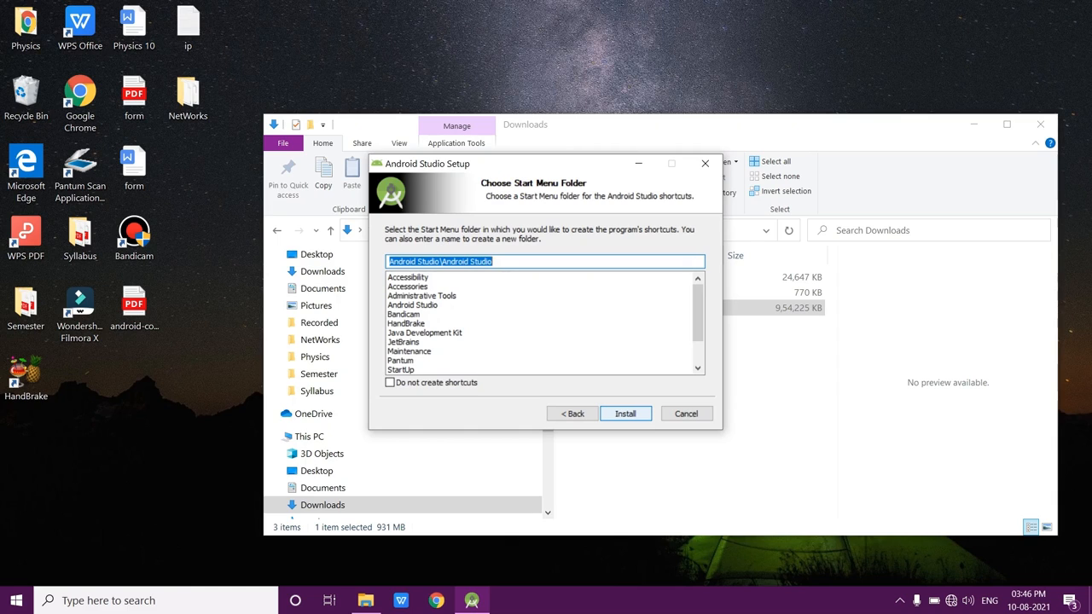
key(Return)
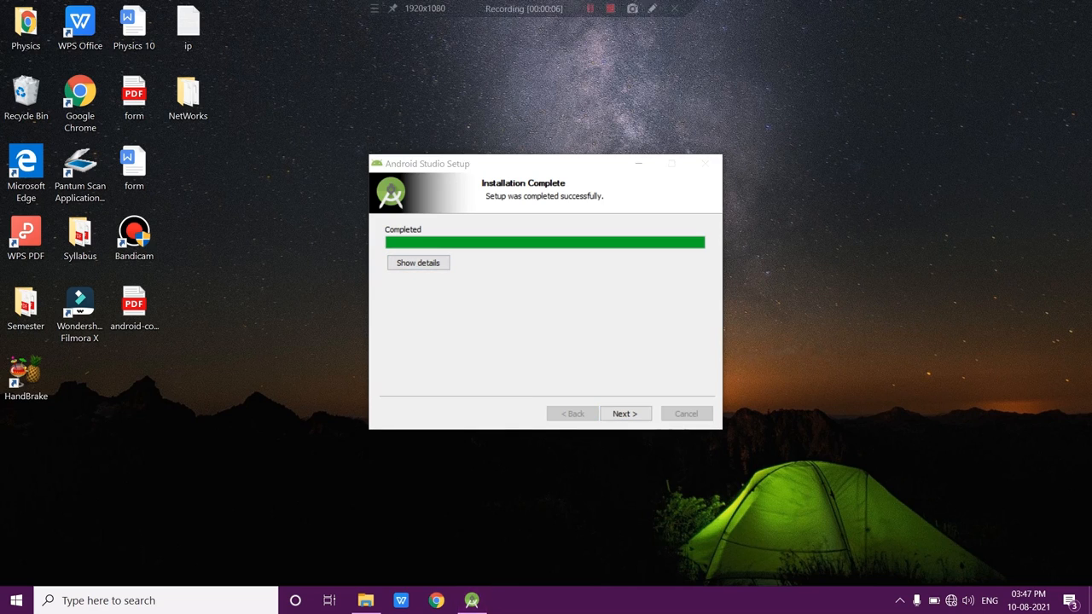
Step: Show the installation details, then finish the setup with Start Android Studio enabled
click(418, 263)
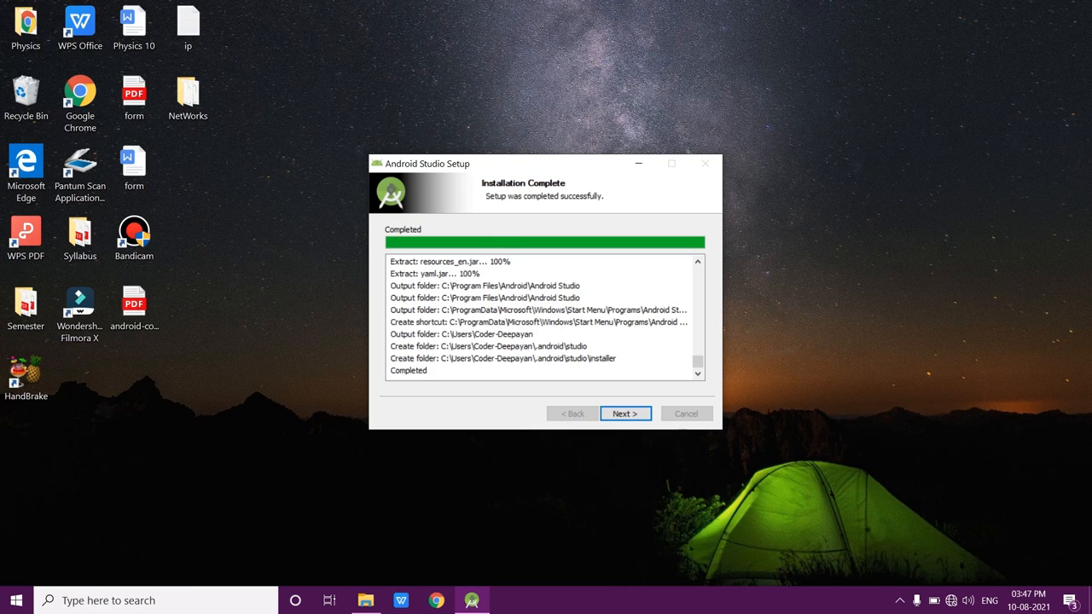
click(625, 414)
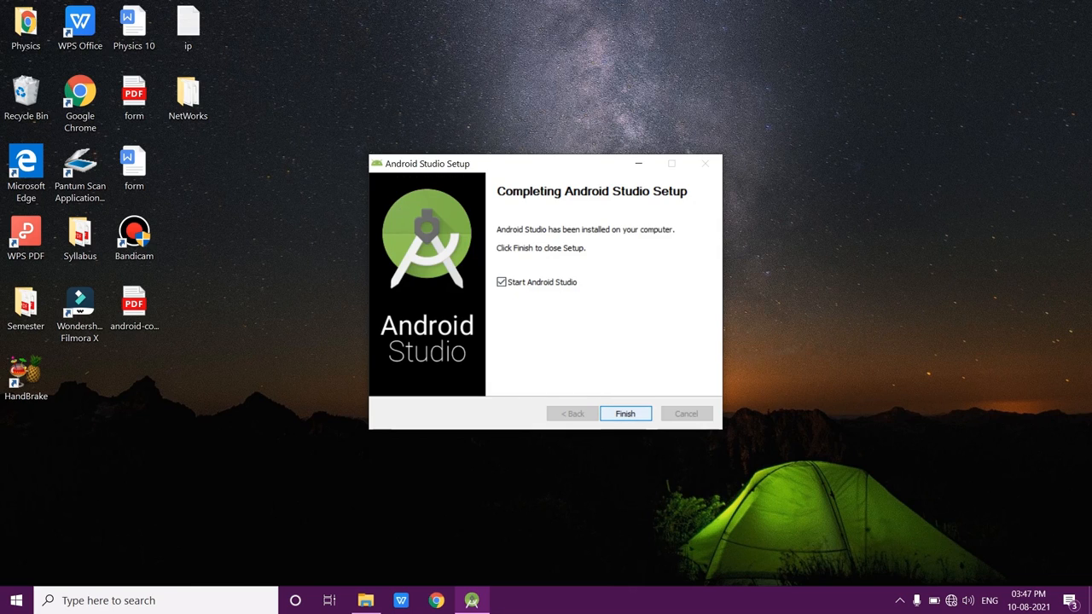
click(625, 414)
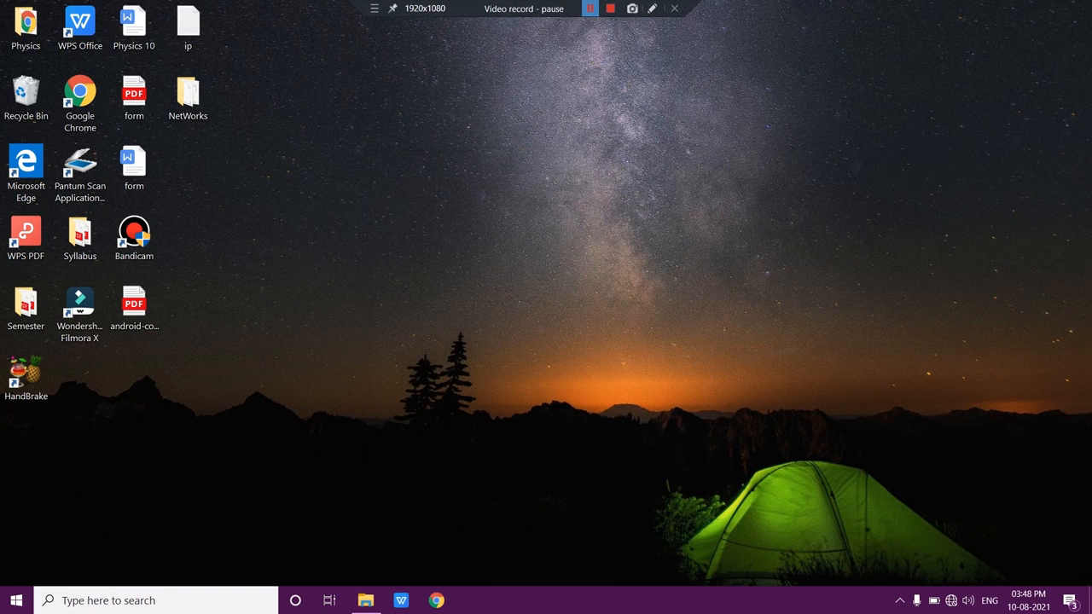
Step: Start Android Studio without importing settings and agree to send usage statistics to Google
mouse_move(590, 8)
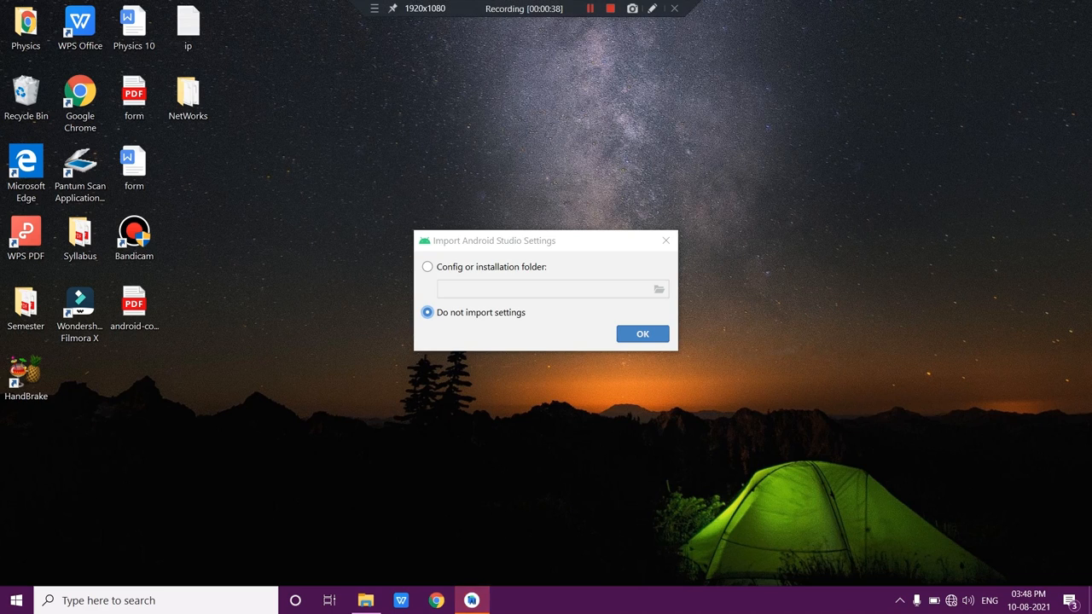
click(642, 334)
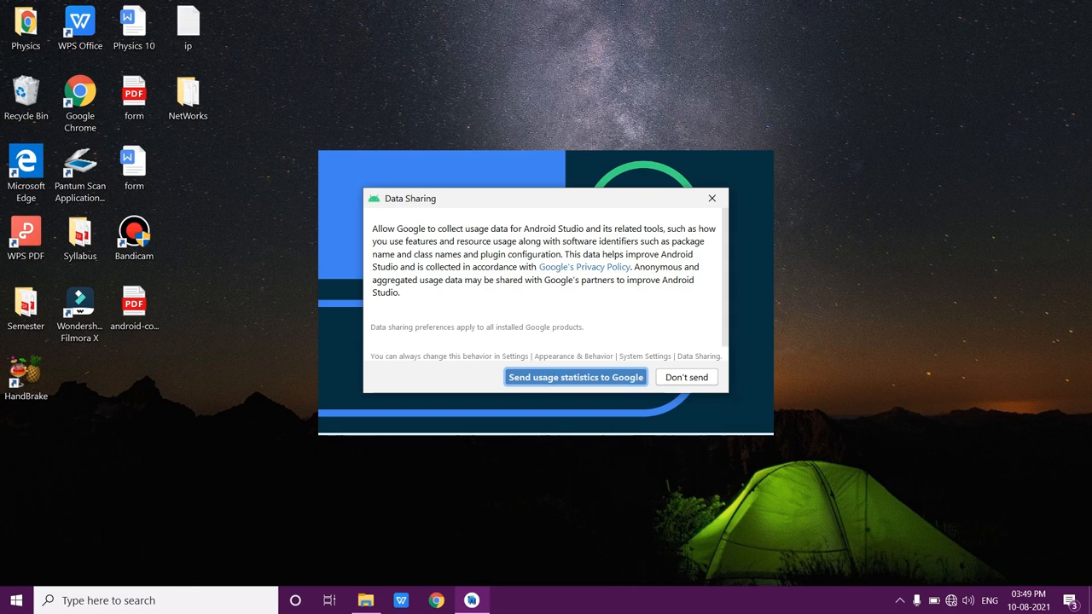
key(Return)
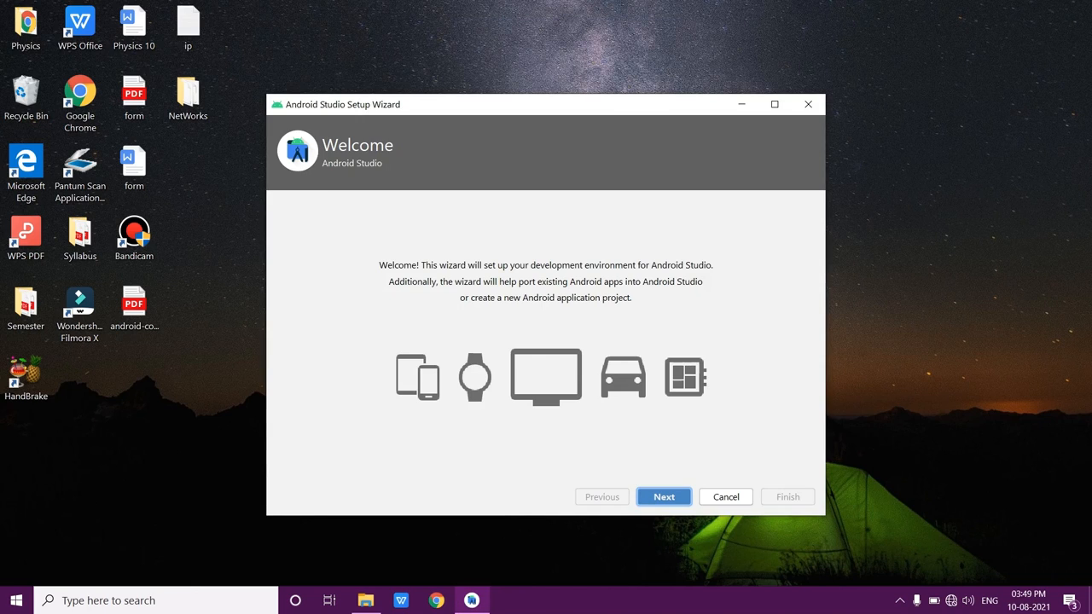
Step: Proceed past the setup wizard's welcome page and choose the Standard install type
key(Return)
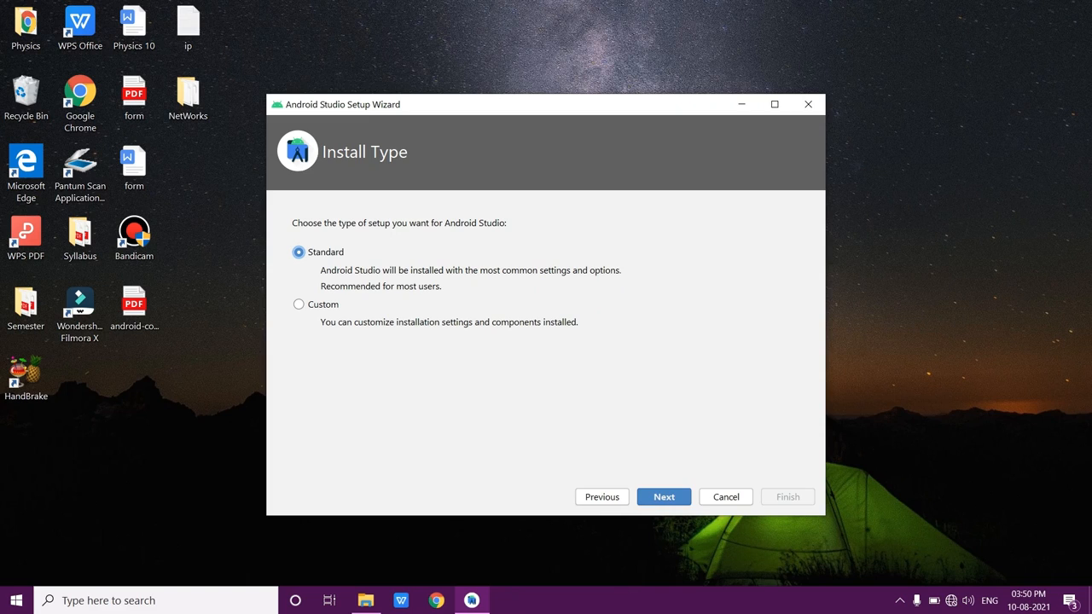
click(299, 305)
click(298, 253)
click(664, 496)
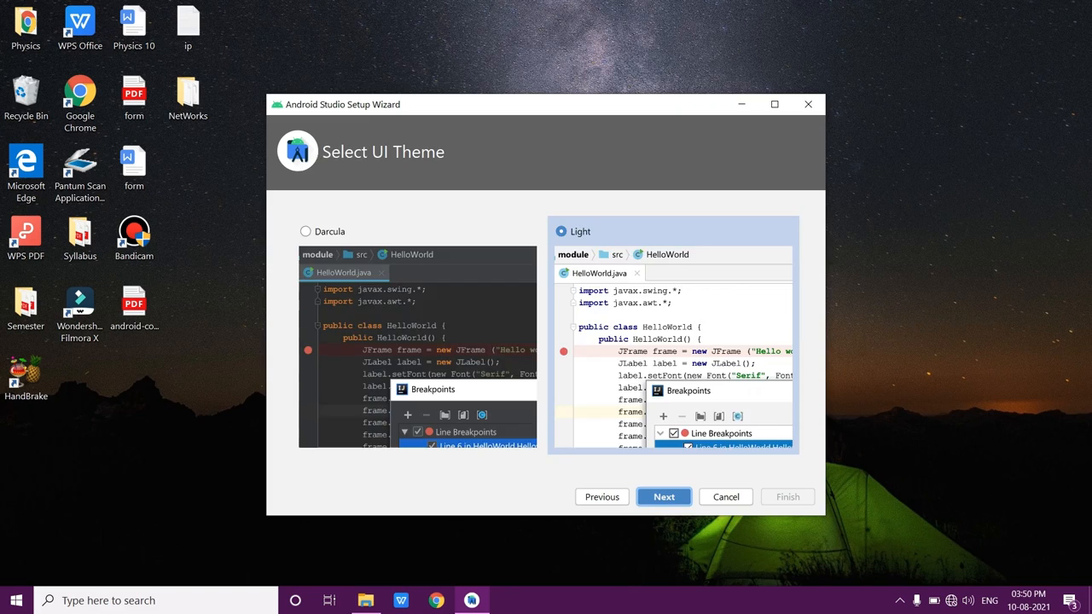
Step: Compare the two UI themes, choose Darcula, and accept the verified settings to start the component download
click(417, 341)
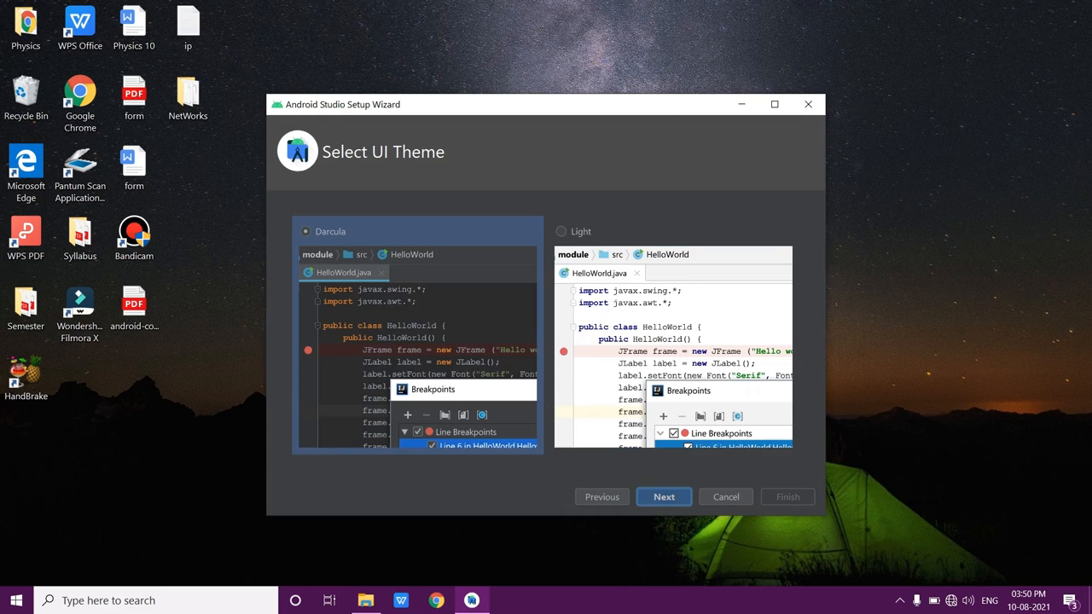
click(673, 341)
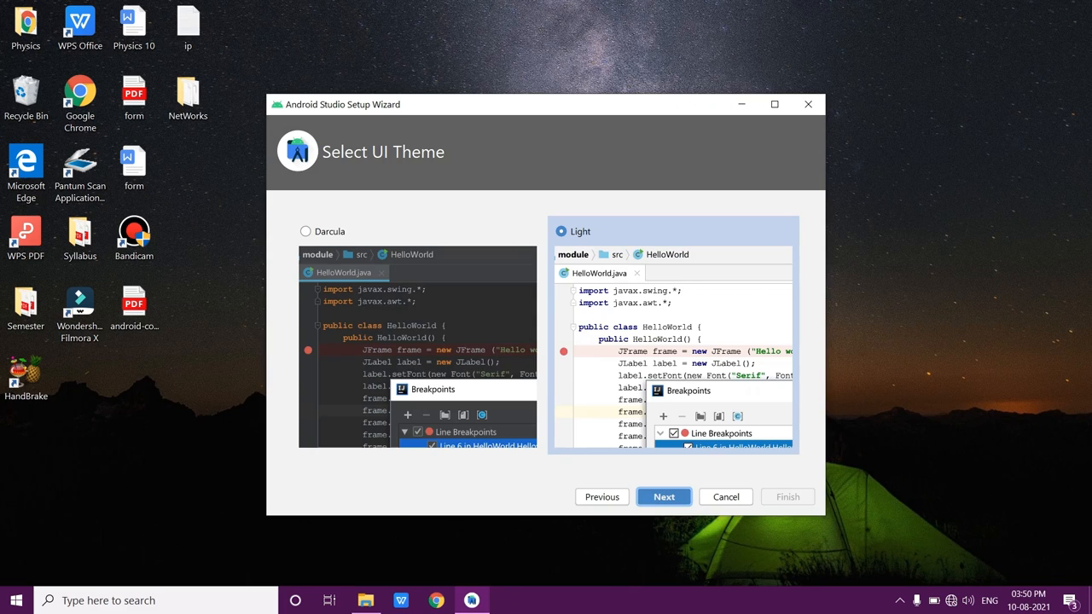
click(417, 341)
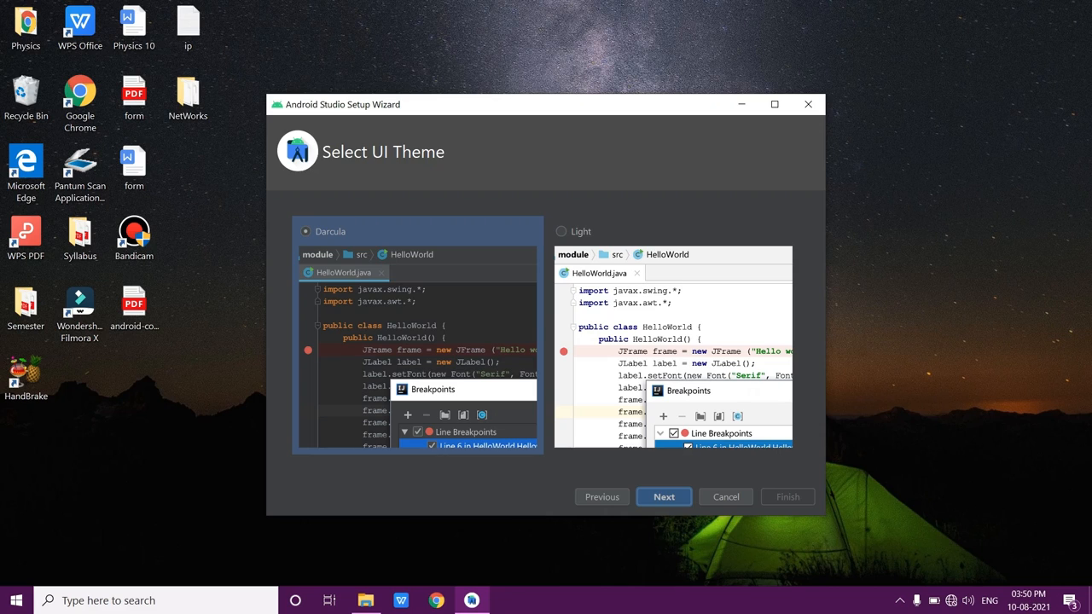
click(663, 497)
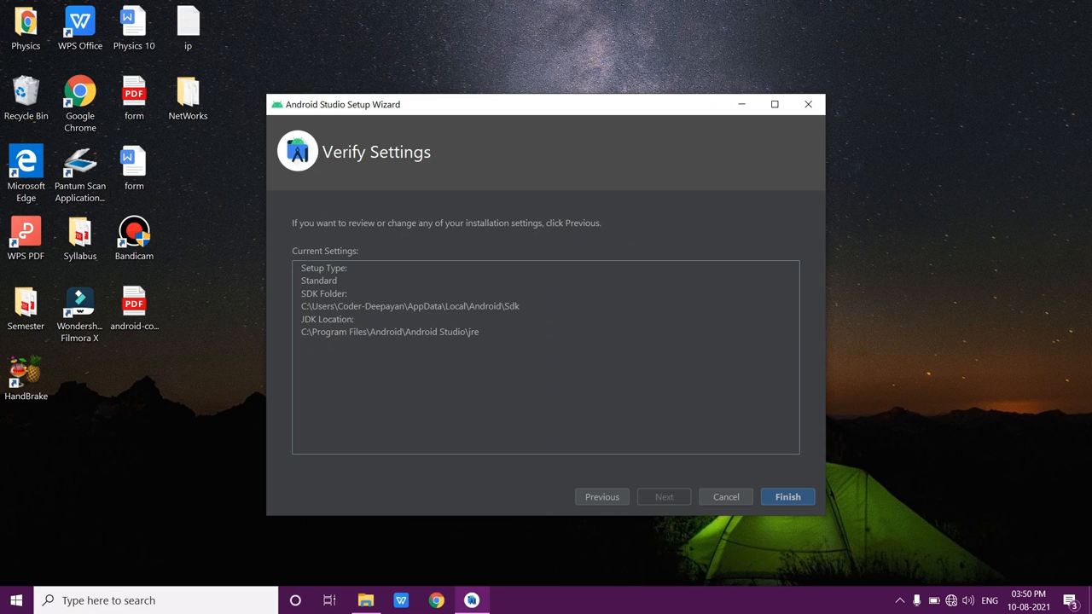
click(787, 496)
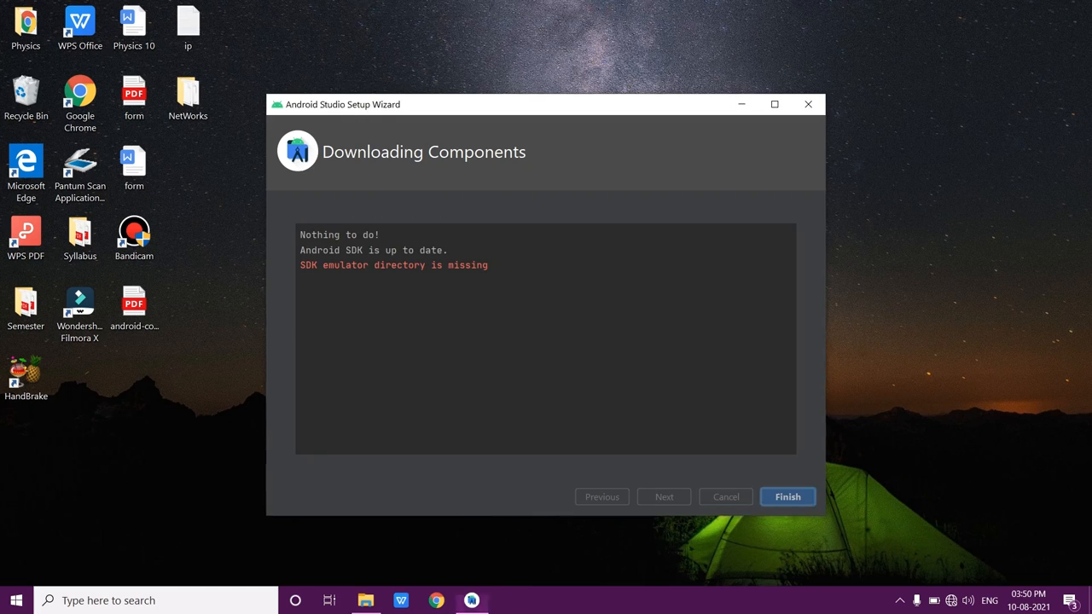
click(301, 280)
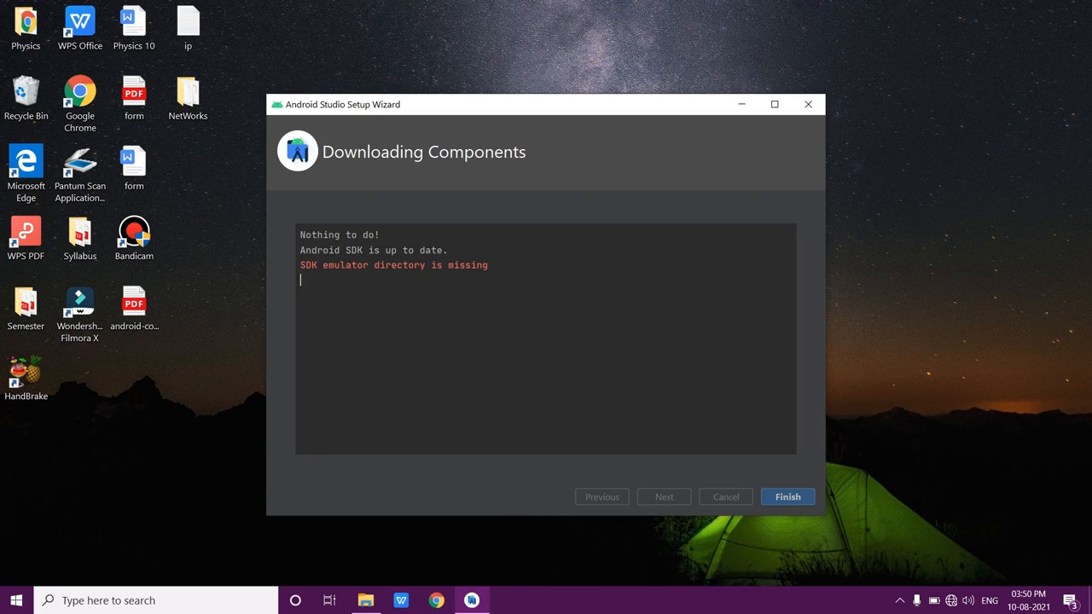
double_click(400, 265)
click(437, 250)
double_click(436, 250)
Step: Switch to File Explorer, locate the Sdk folder on the Necessary Files (W:) drive, and close the window
click(365, 601)
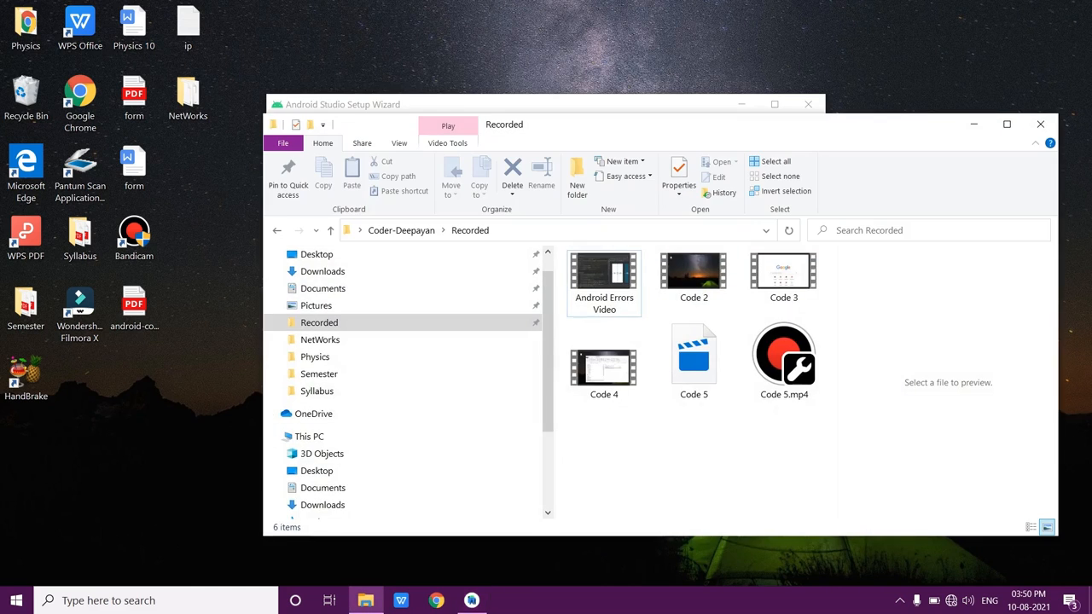
scroll(401, 410, down, 3)
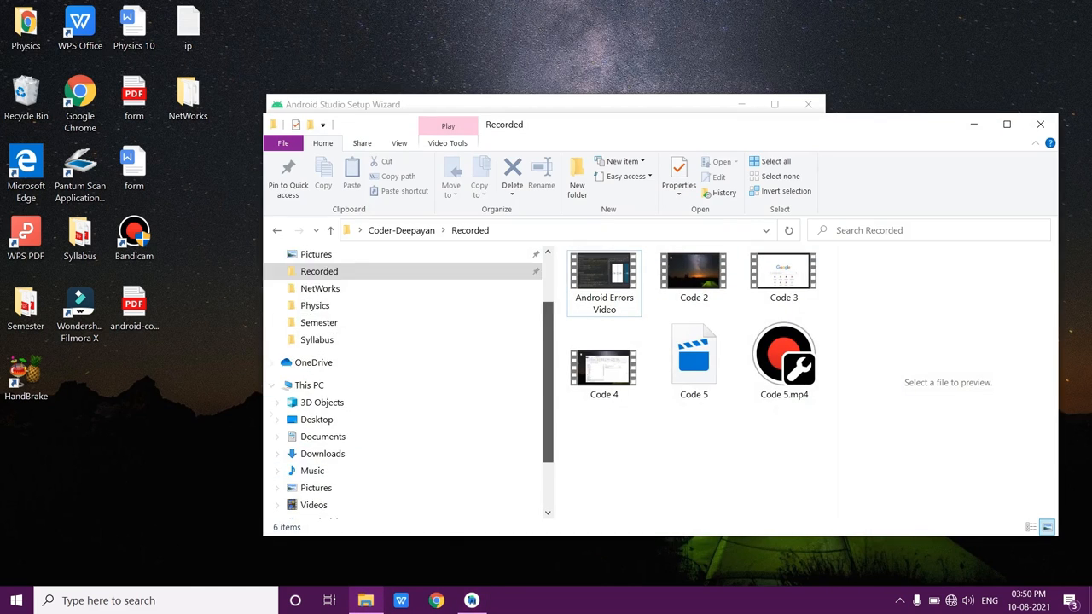
click(340, 471)
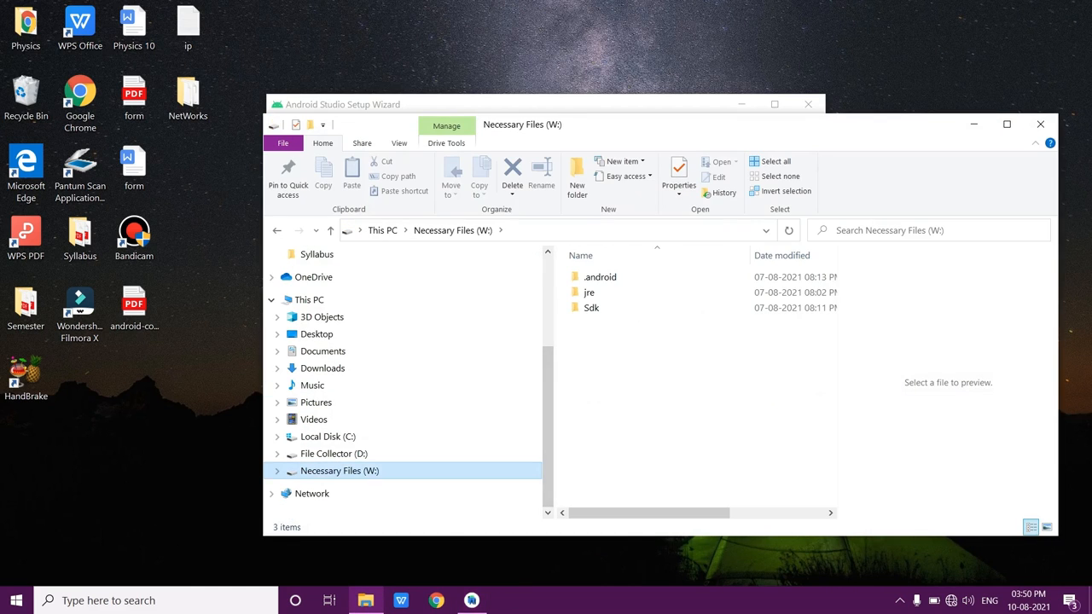
click(616, 308)
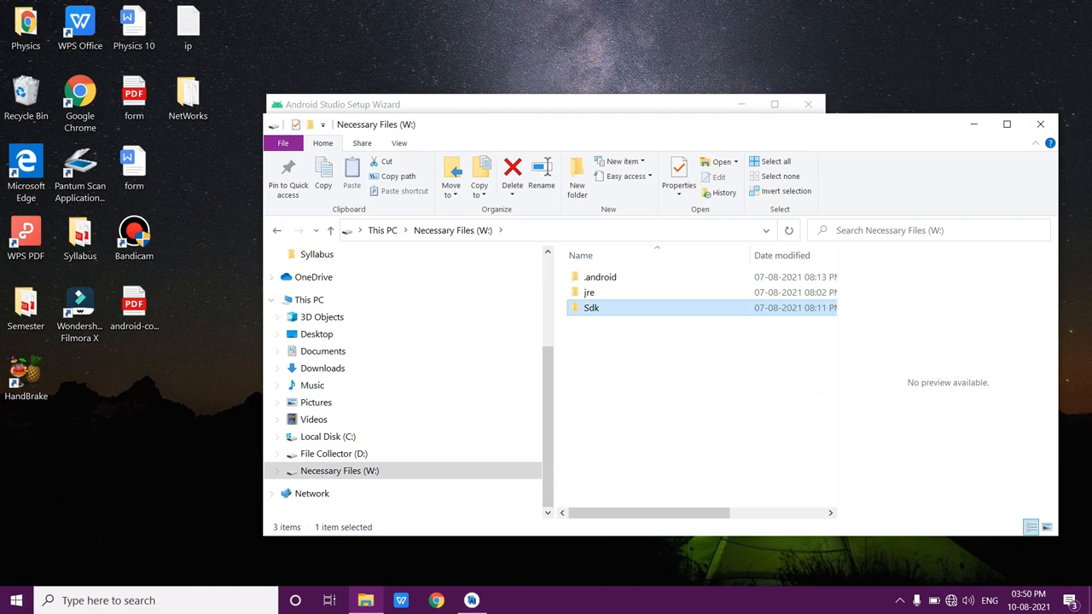
click(1041, 125)
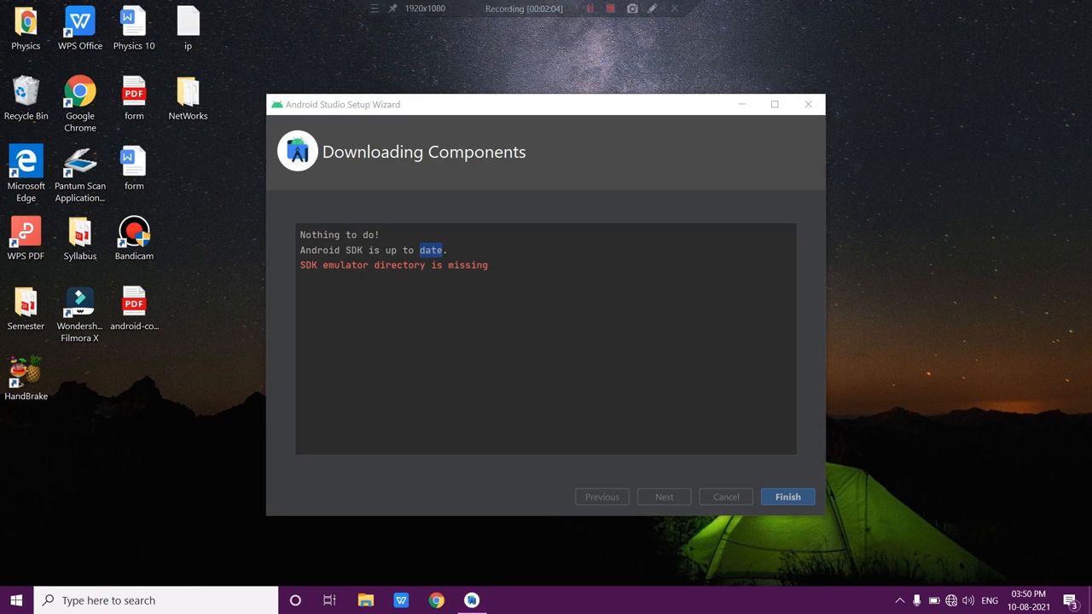
Step: Examine the component download log's messages about the Android SDK status and the emulator directory
click(301, 280)
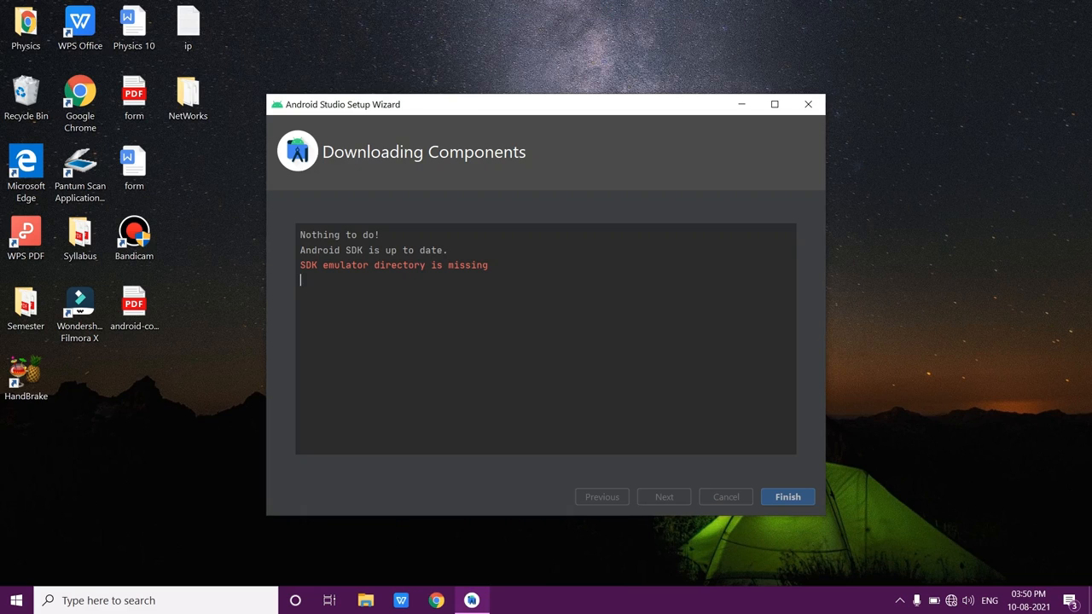
drag(449, 250, 300, 234)
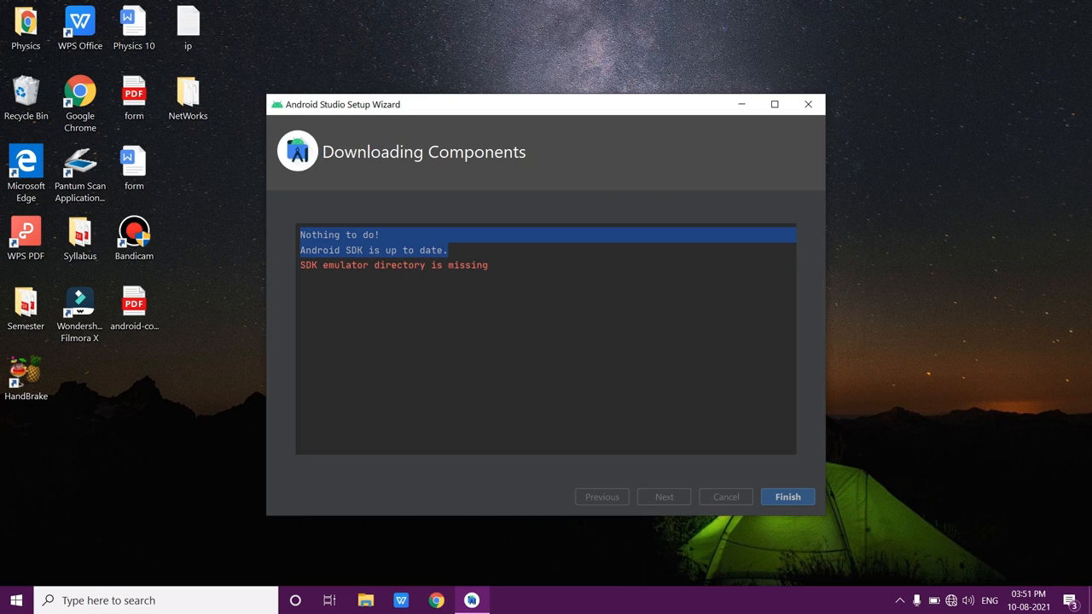
click(408, 264)
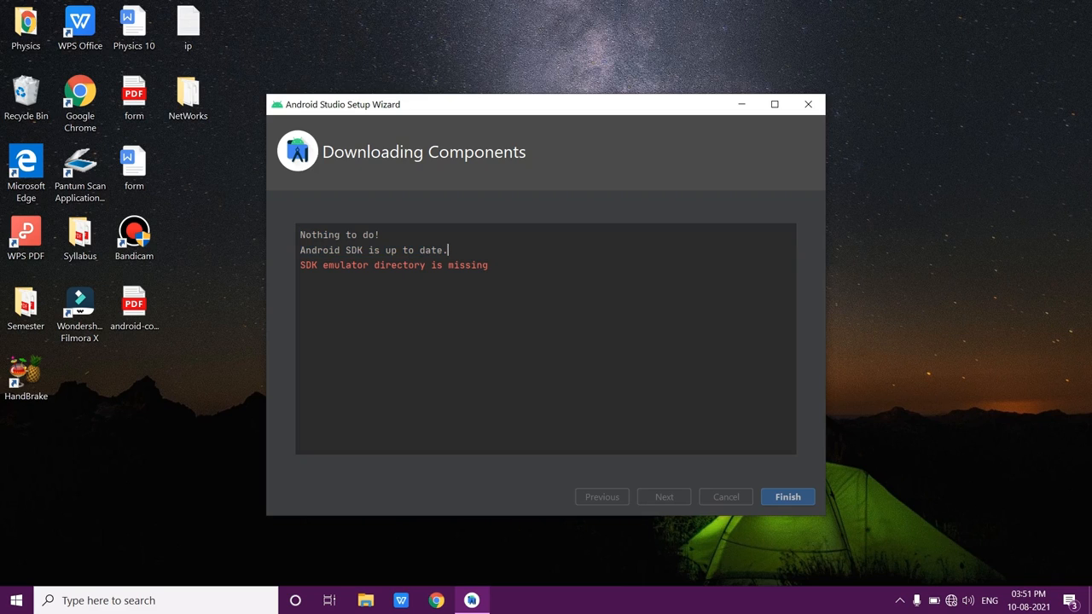
drag(448, 250, 300, 249)
click(306, 250)
drag(488, 264, 300, 265)
click(345, 265)
triple_click(471, 265)
double_click(441, 265)
double_click(482, 266)
double_click(440, 265)
double_click(401, 265)
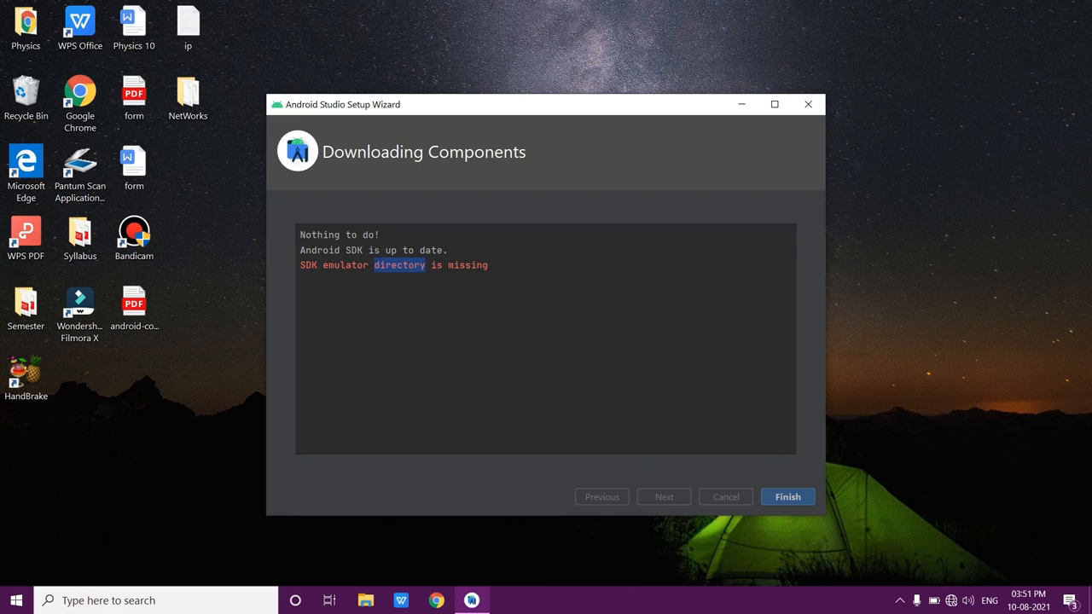
double_click(487, 266)
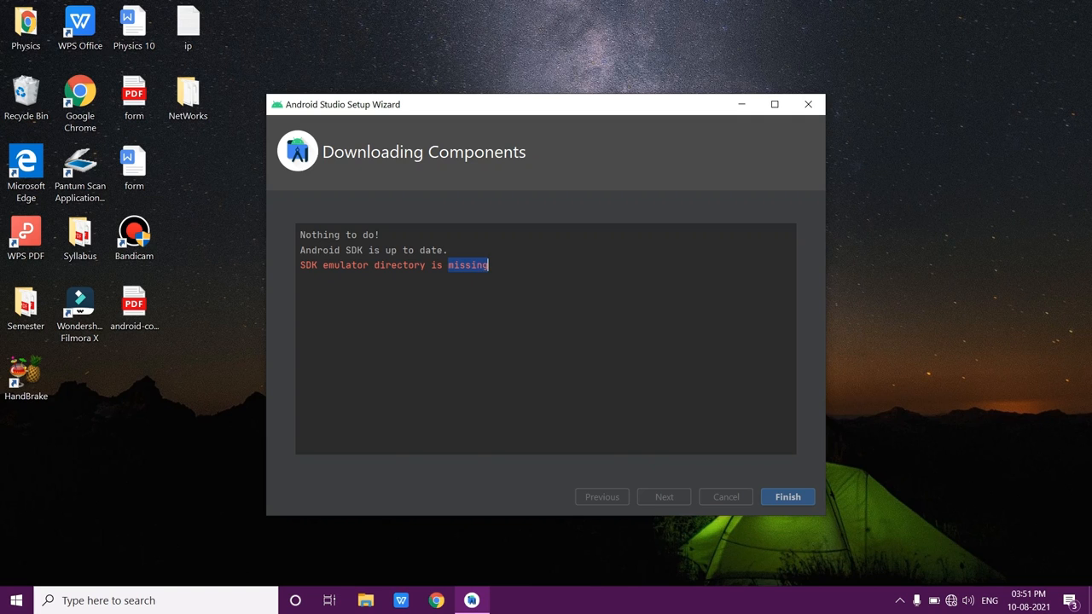
Step: Finish the setup wizard and make the welcome window taller so that all its project options fit
click(787, 498)
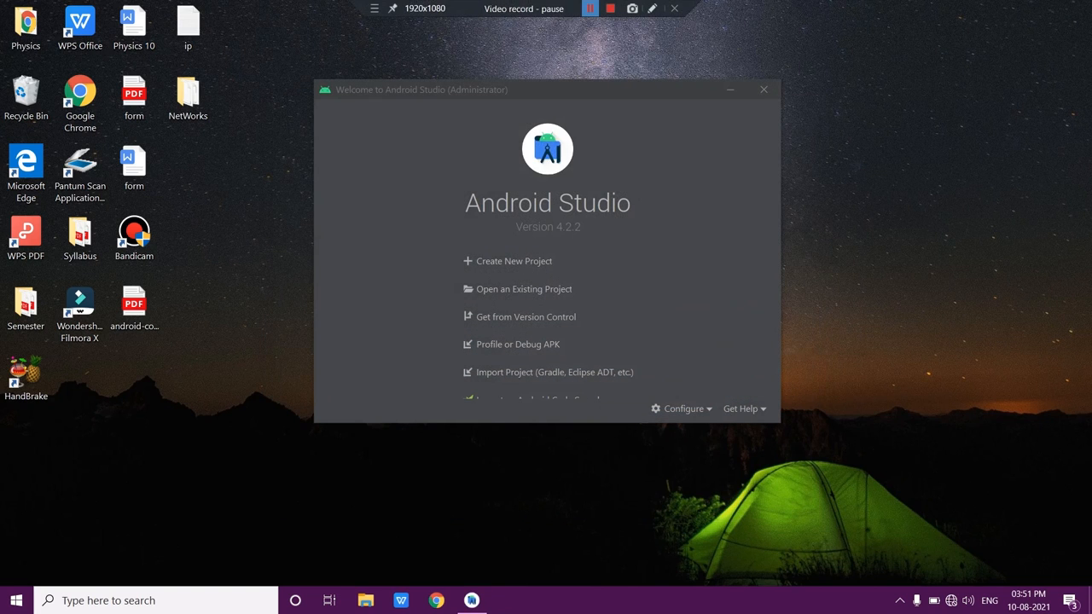
click(589, 9)
click(591, 8)
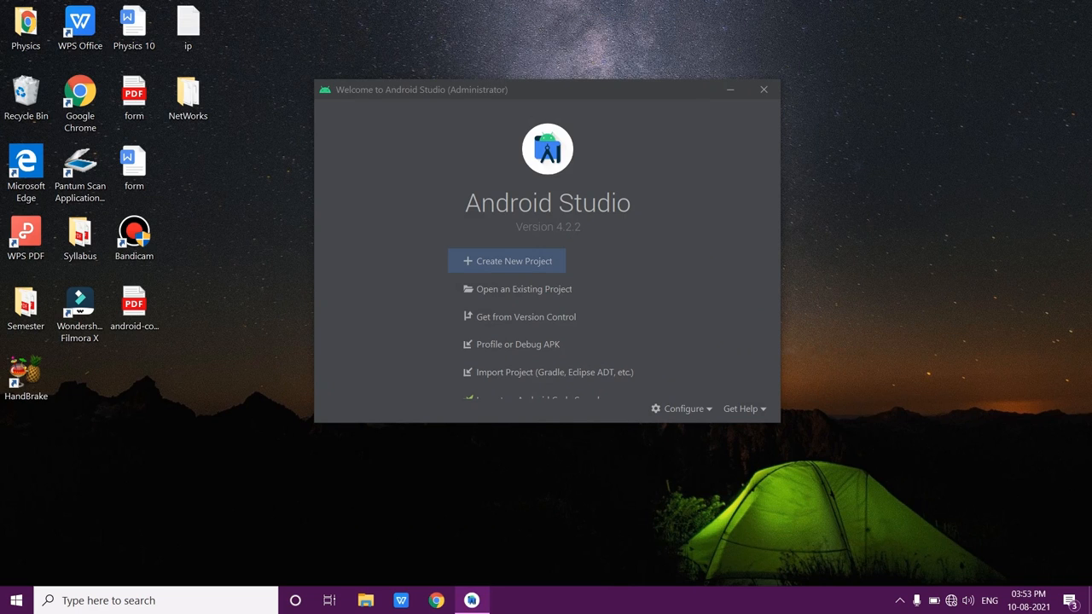
mouse_move(590, 4)
drag(585, 422, 601, 544)
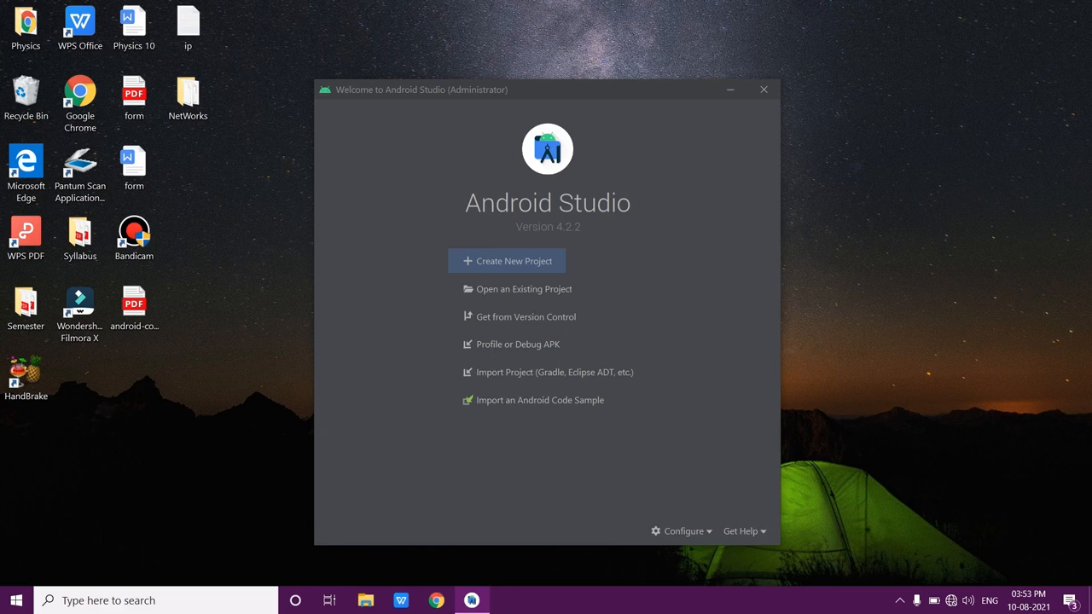
Step: Open the appearance settings for new projects and enable a custom interface font with size 15
click(683, 530)
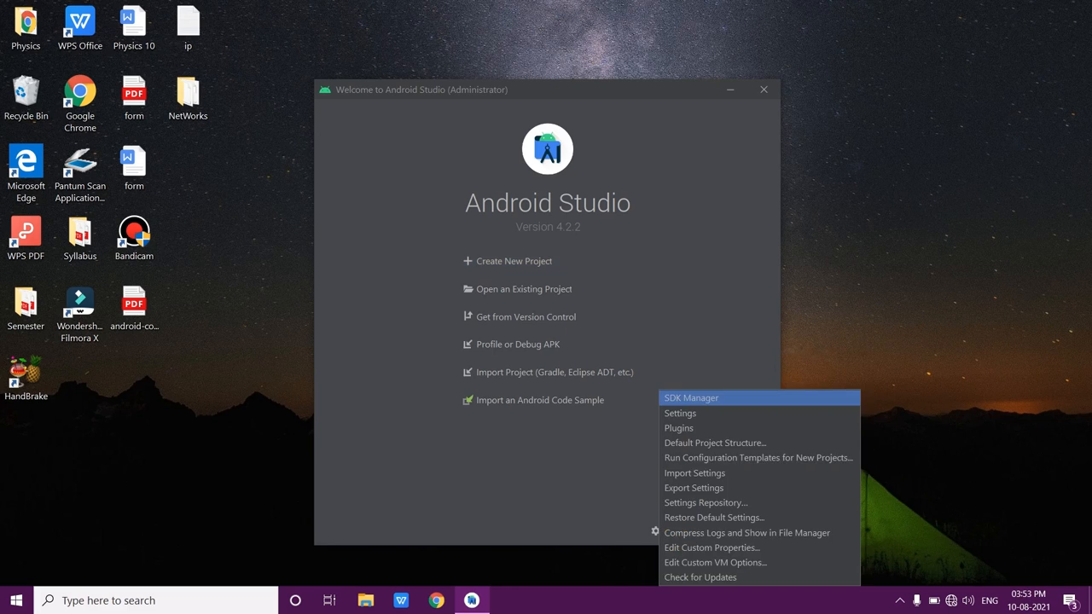
click(679, 412)
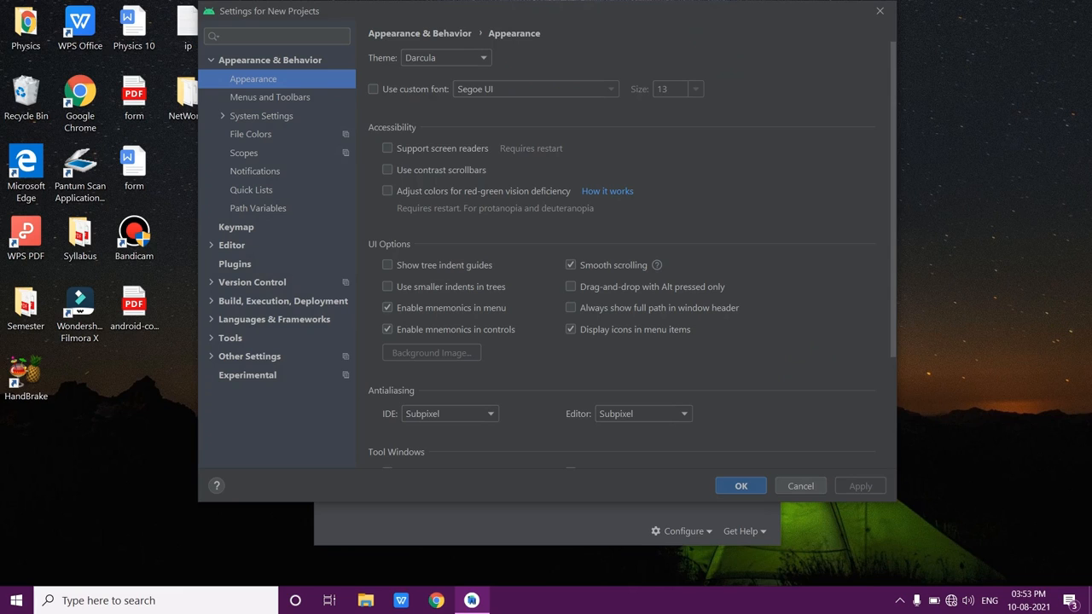
click(373, 88)
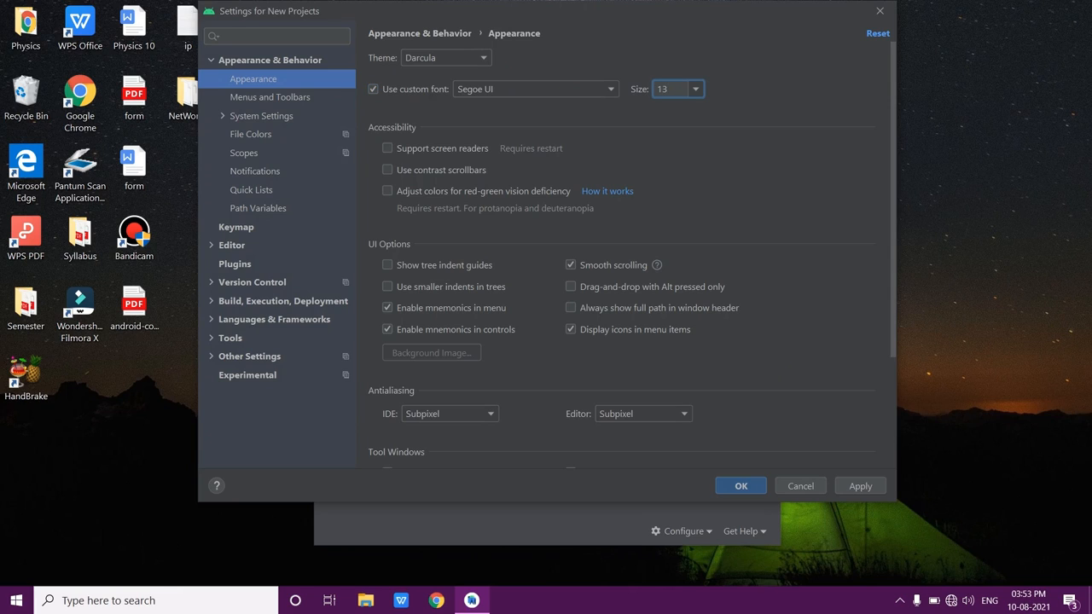
key(BackSpace)
key(BackSpace)
text(15)
Step: Choose Segoe Print as the custom interface font, apply the change, and close the settings
click(611, 89)
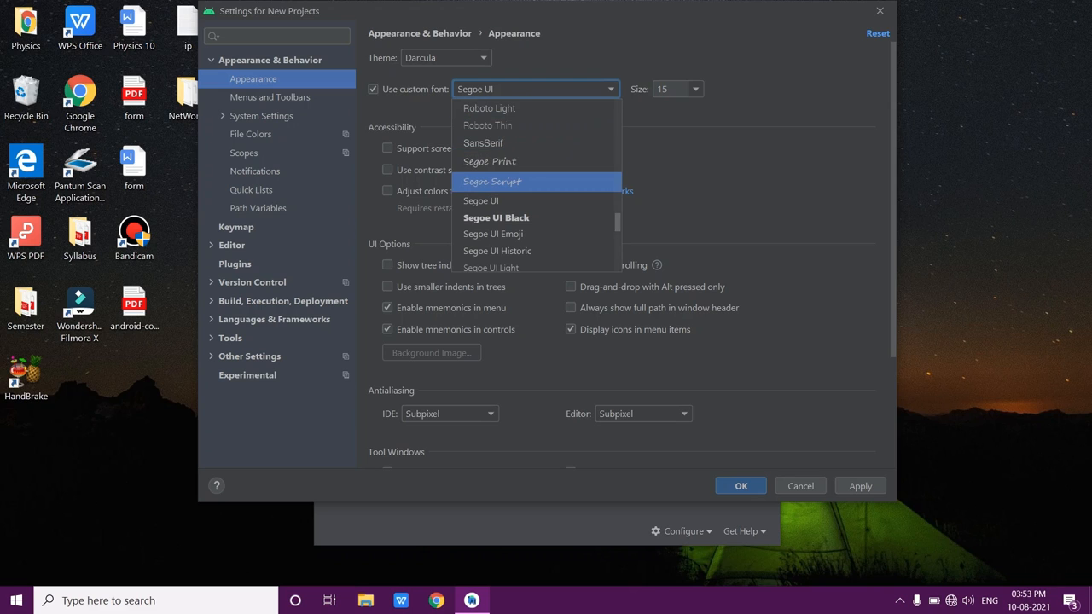
scroll(536, 185, down, 3)
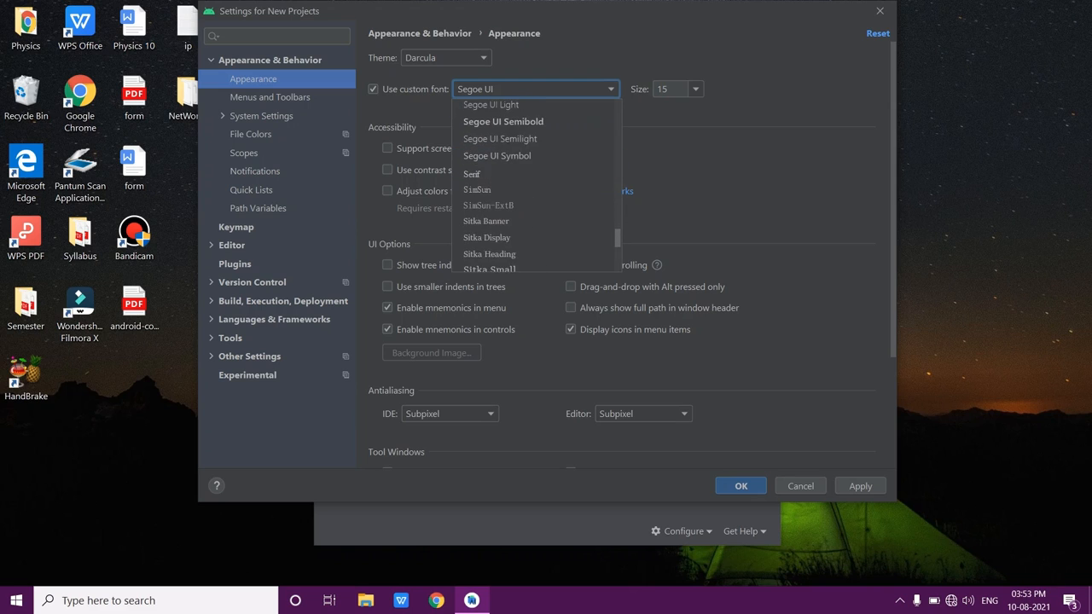
scroll(536, 186, up, 5)
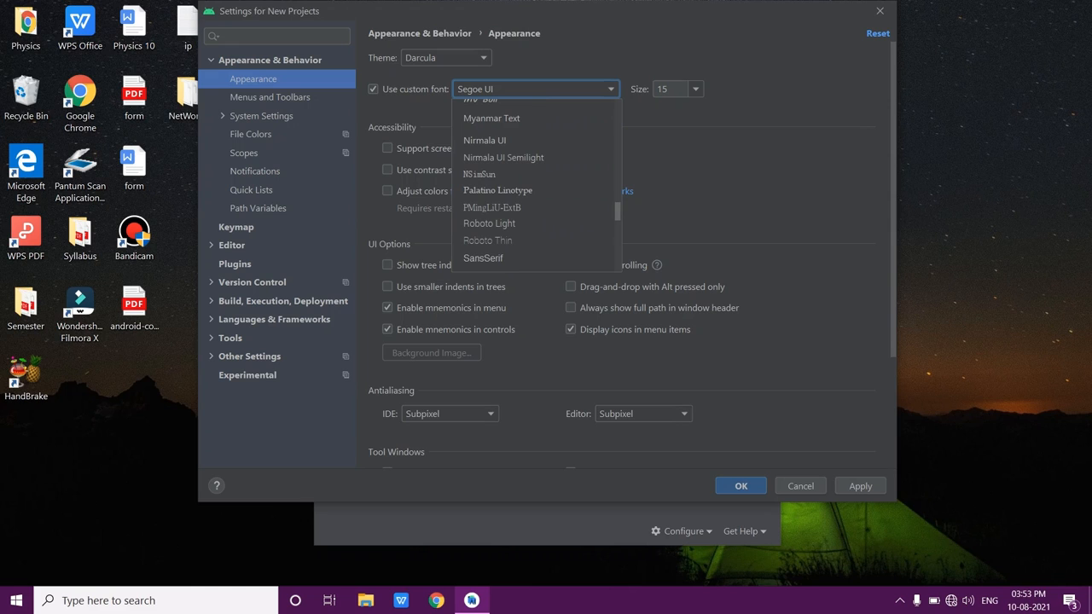
scroll(536, 186, up, 1)
scroll(535, 171, up, 2)
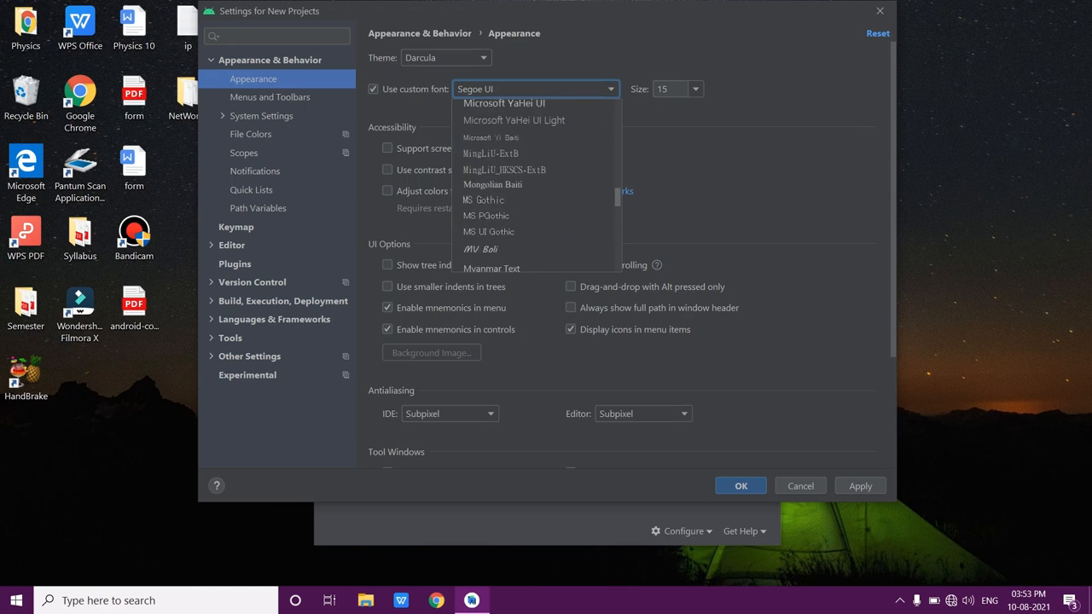
scroll(536, 171, down, 5)
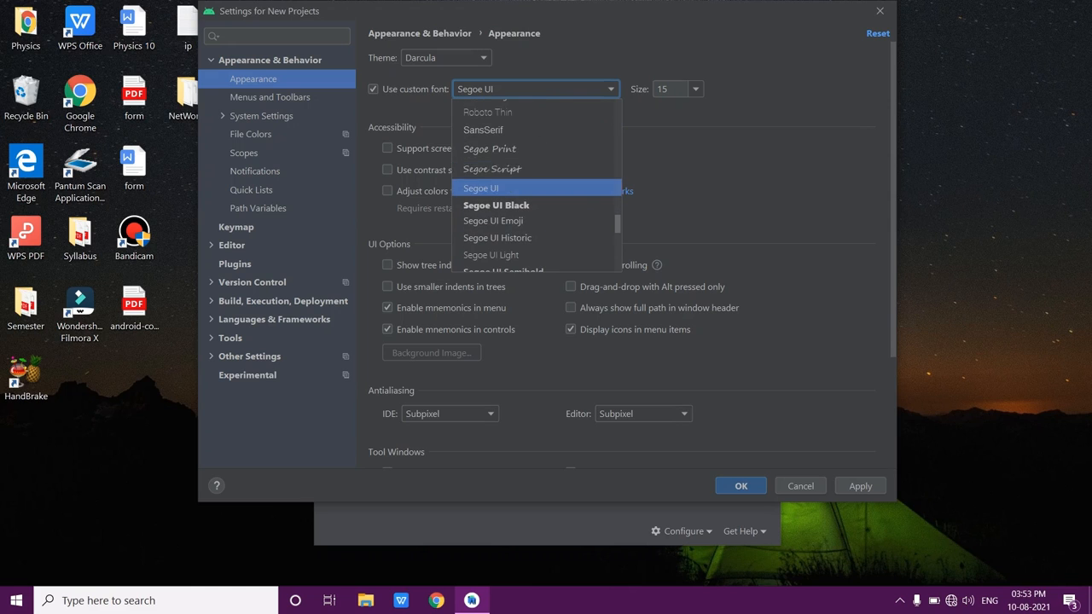
click(489, 148)
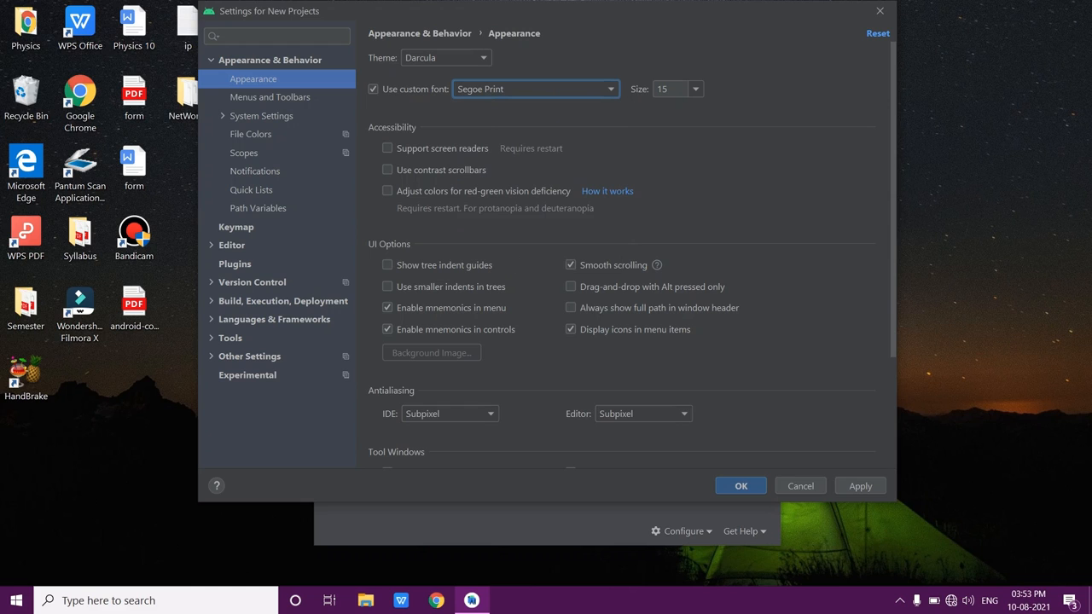
click(860, 486)
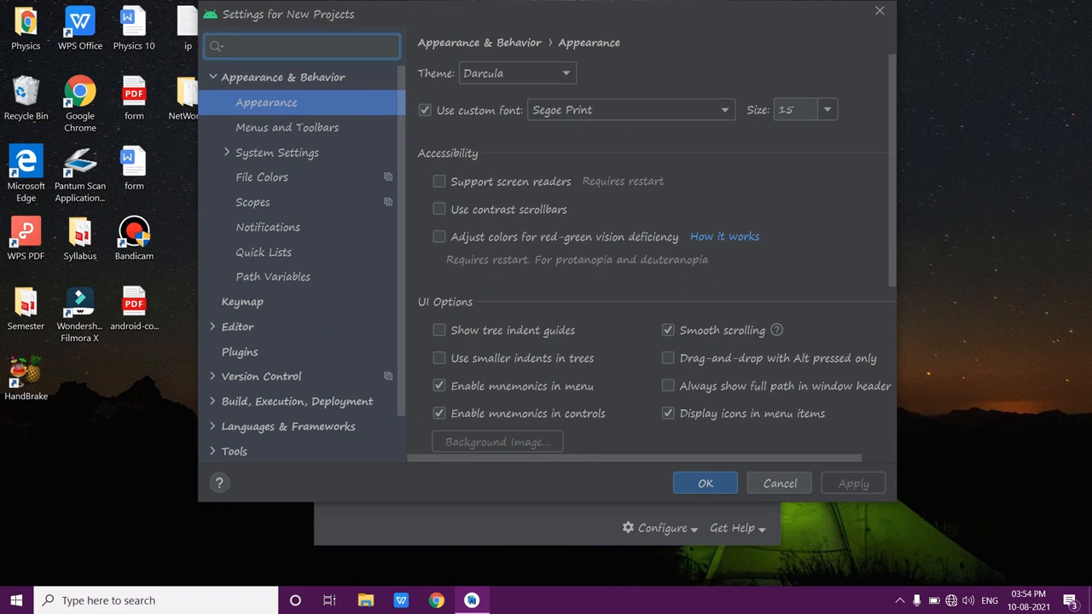
key(Return)
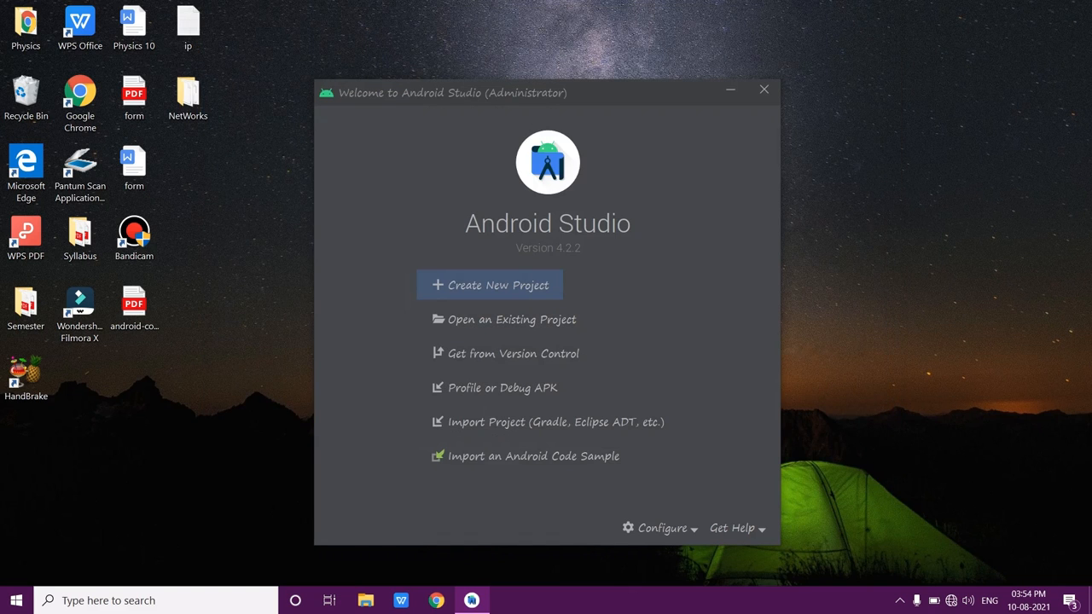
Step: Try to create a new project, and open the SDK Manager from the SDK Problem dialog
click(498, 285)
click(498, 285)
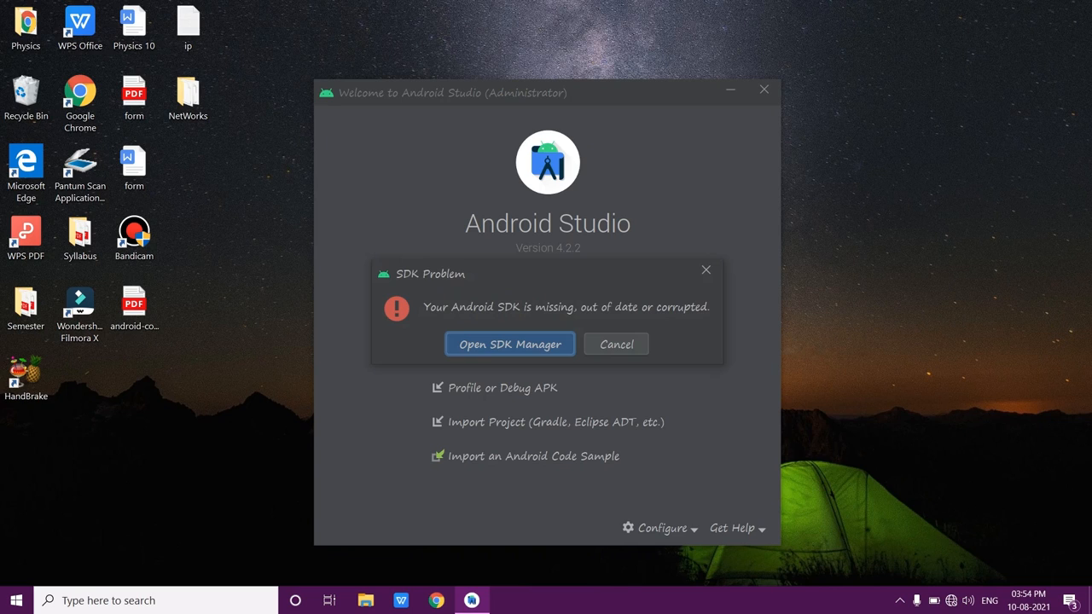
key(Return)
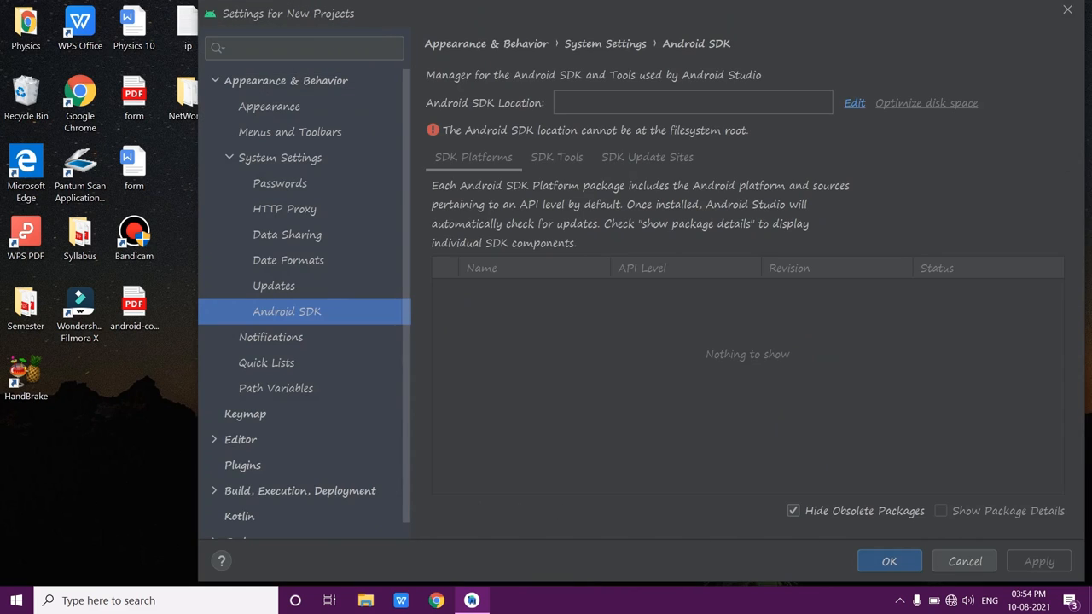
Step: Edit the Android SDK location and select the Sdk folder on the W: drive as the install directory
click(855, 103)
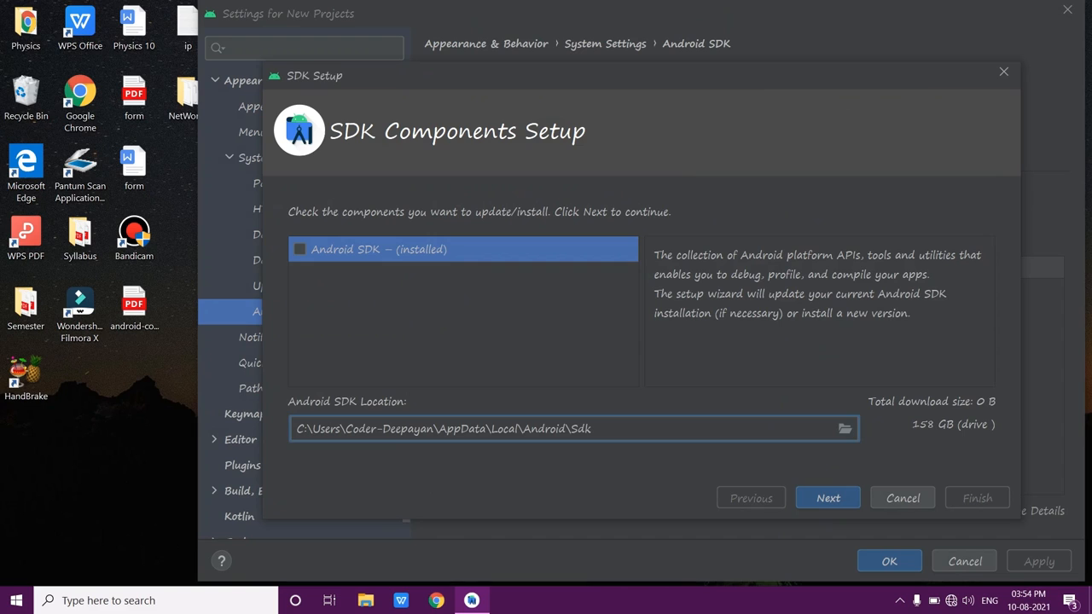
click(844, 428)
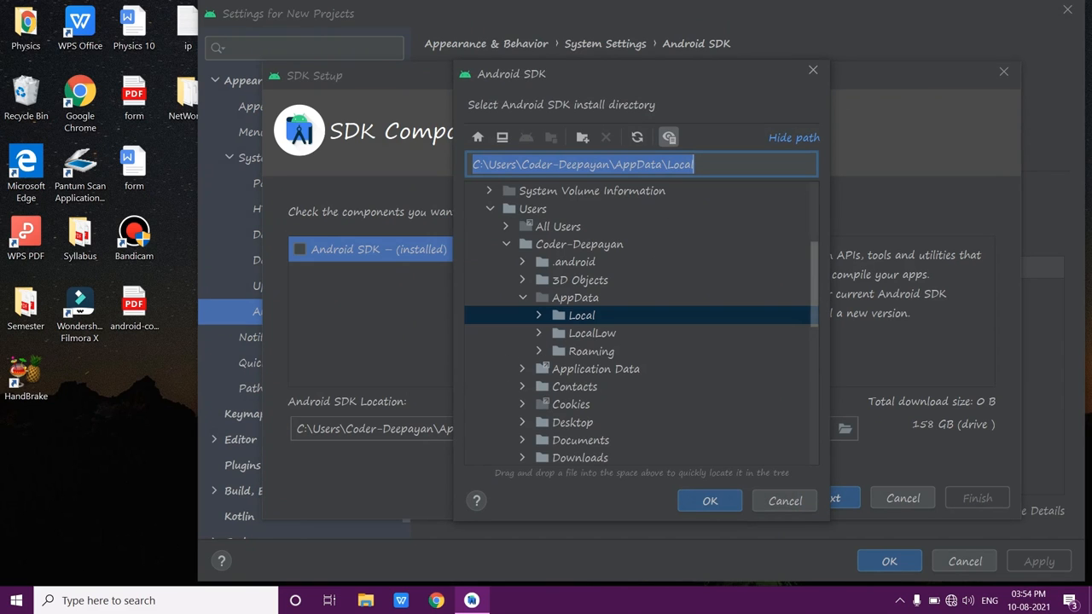
scroll(639, 324, up, 4)
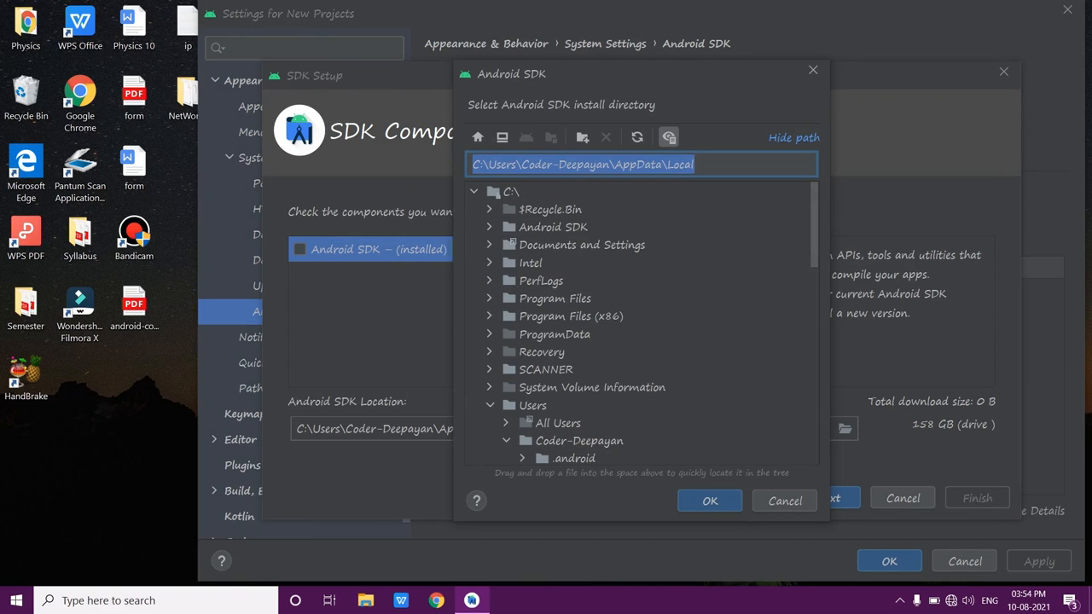
click(474, 192)
click(473, 227)
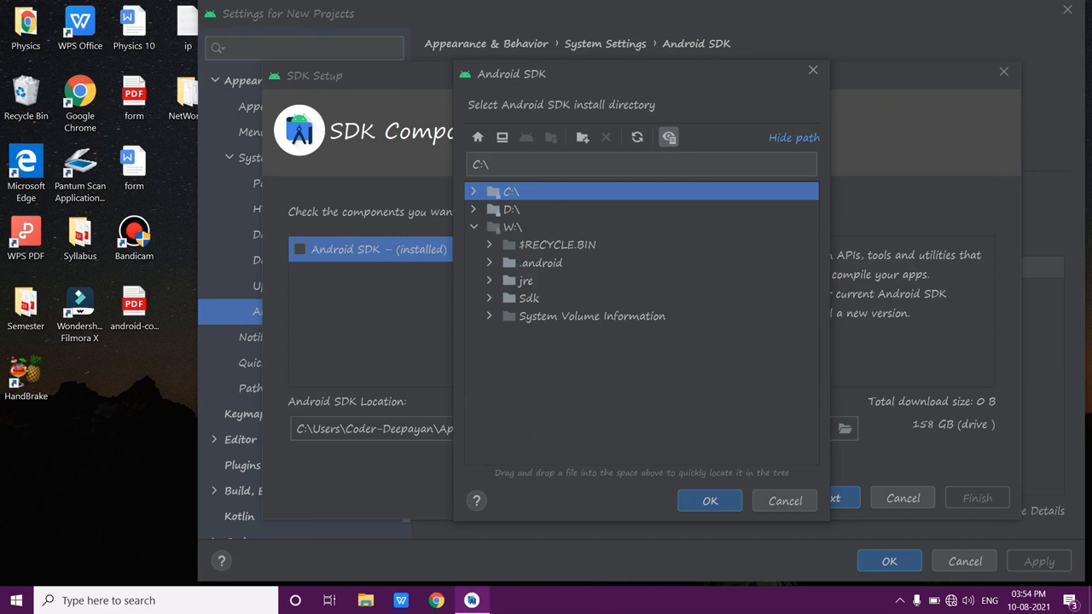
click(529, 298)
key(Return)
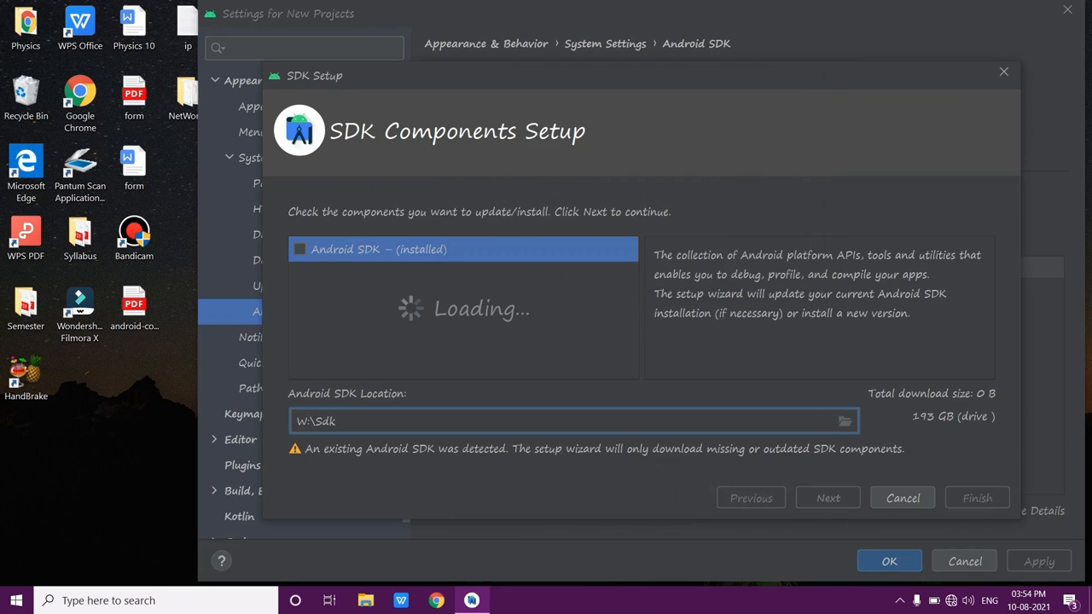
Step: Proceed through the SDK components and verified settings, then finish the SDK setup
key(Return)
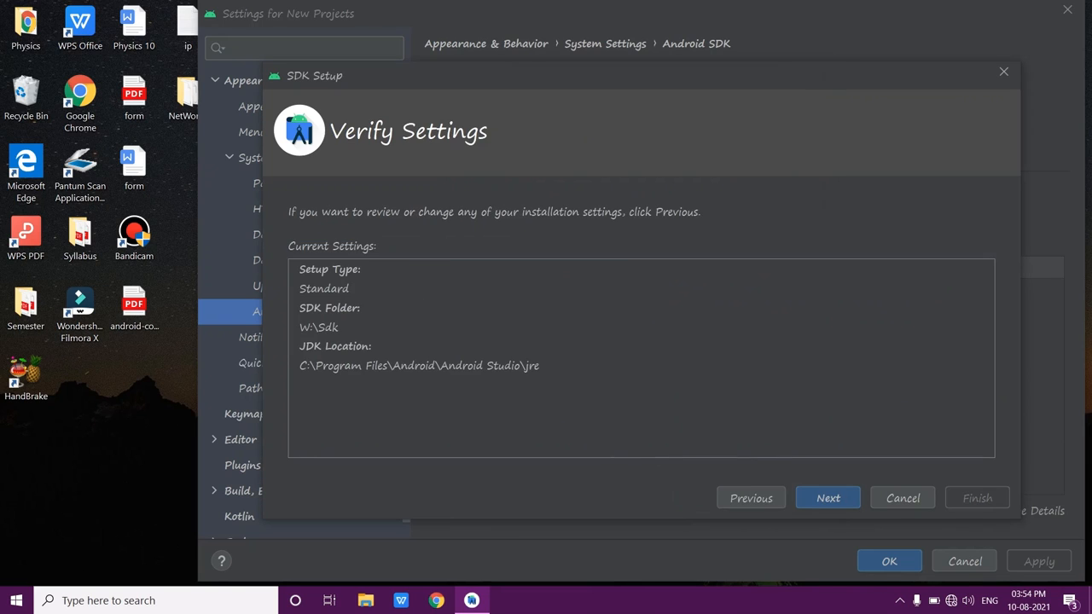
key(Return)
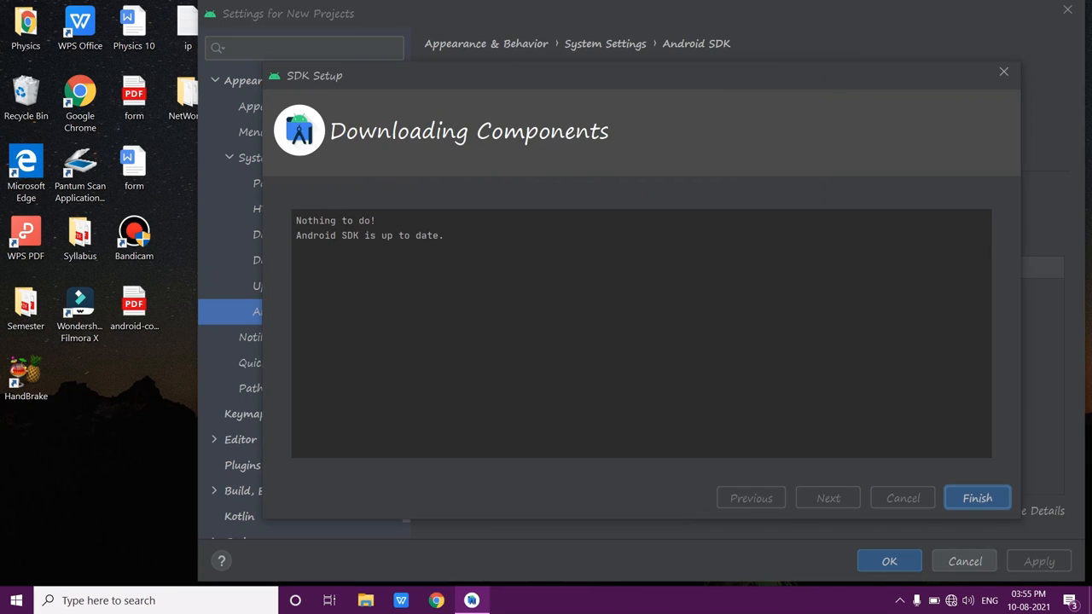
key(Return)
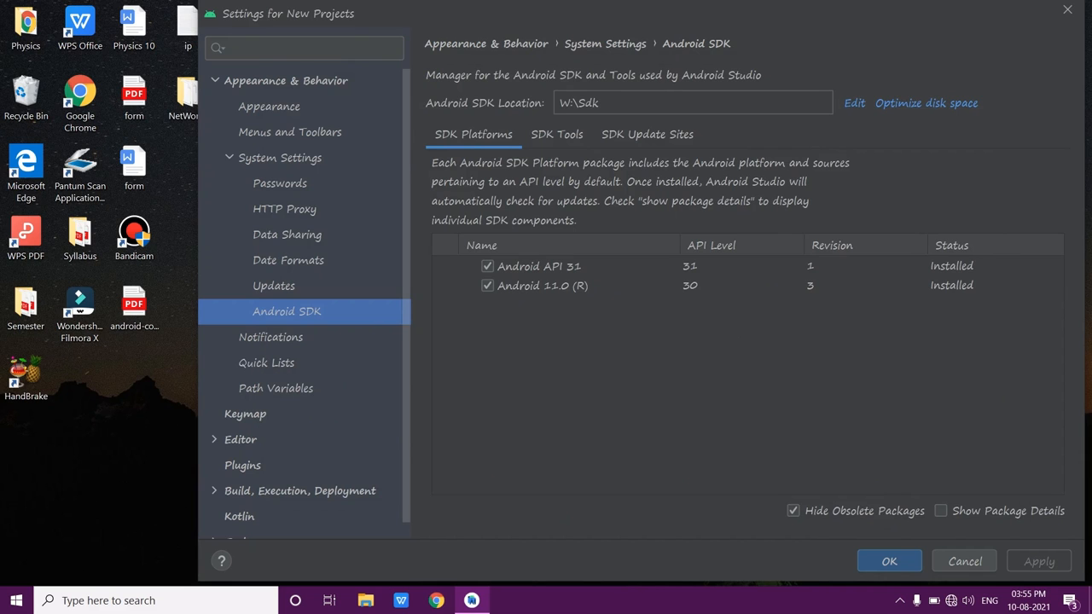
Step: Confirm the SDK settings and start a new Phone and Tablet project from the Empty Activity template
key(Return)
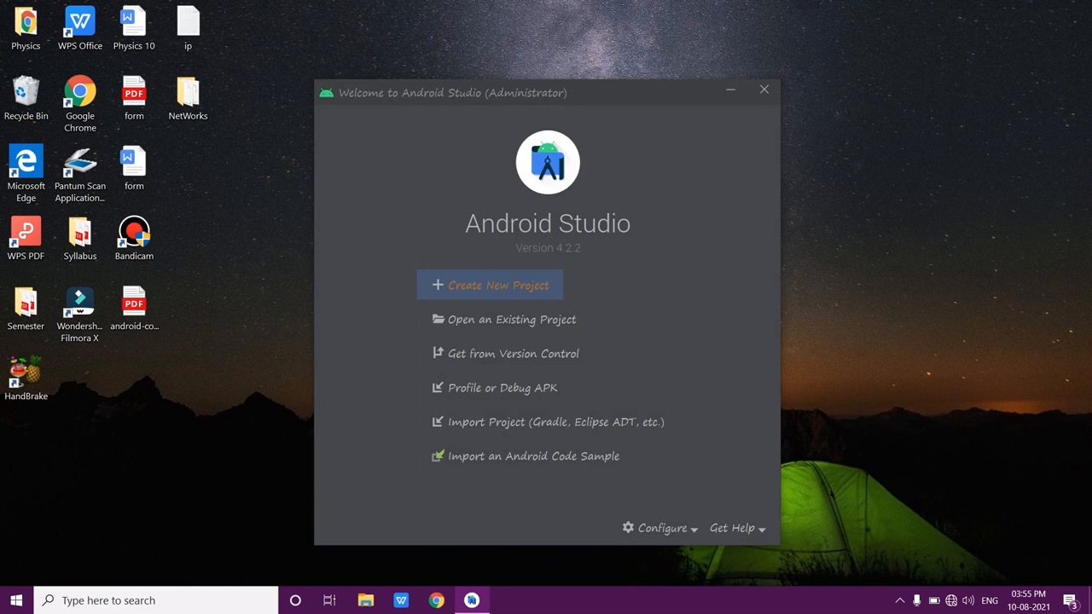
key(Return)
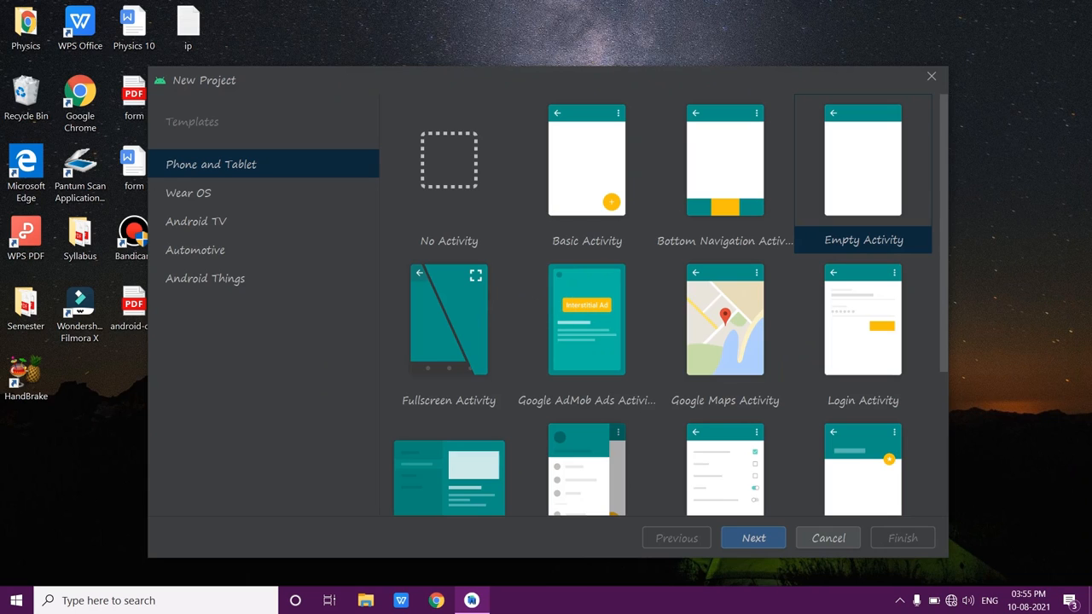
click(862, 175)
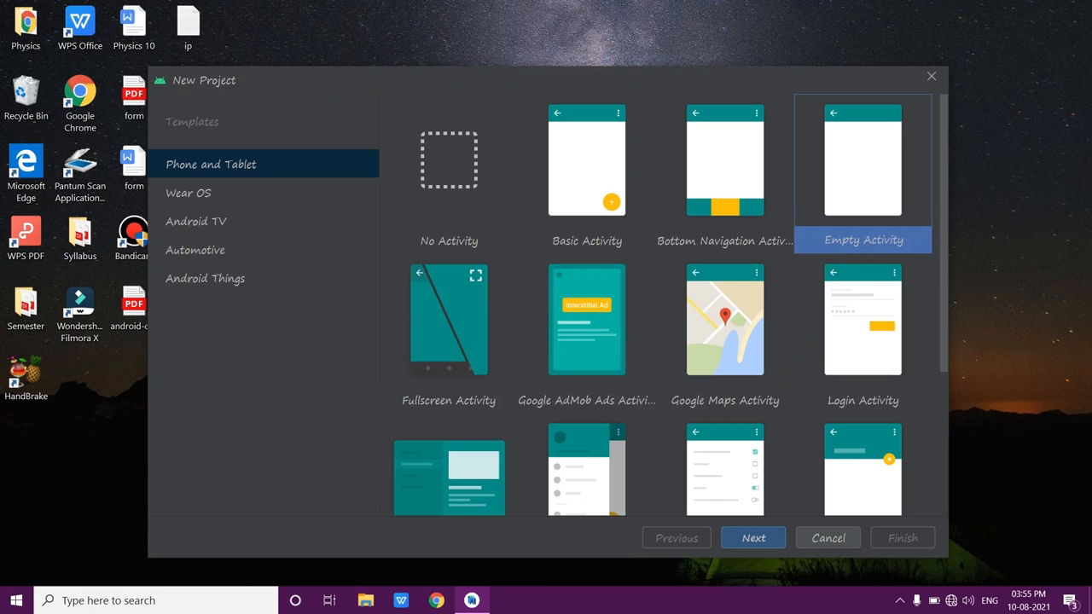
click(753, 538)
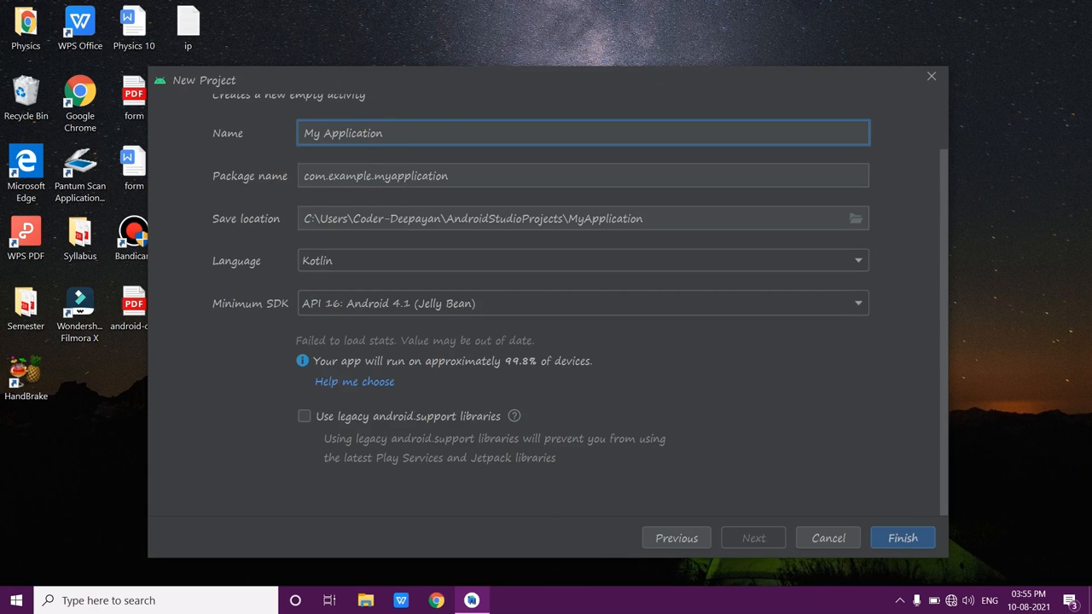
Step: Replace the default project name with "Programming with" followed by the author's first name
key(ctrl+a)
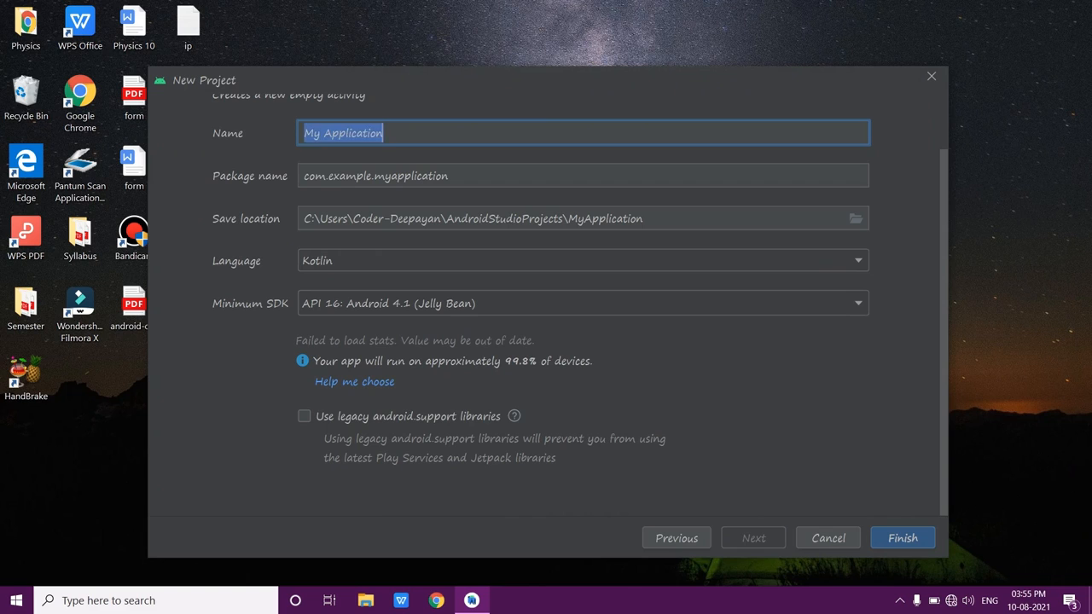
key(BackSpace)
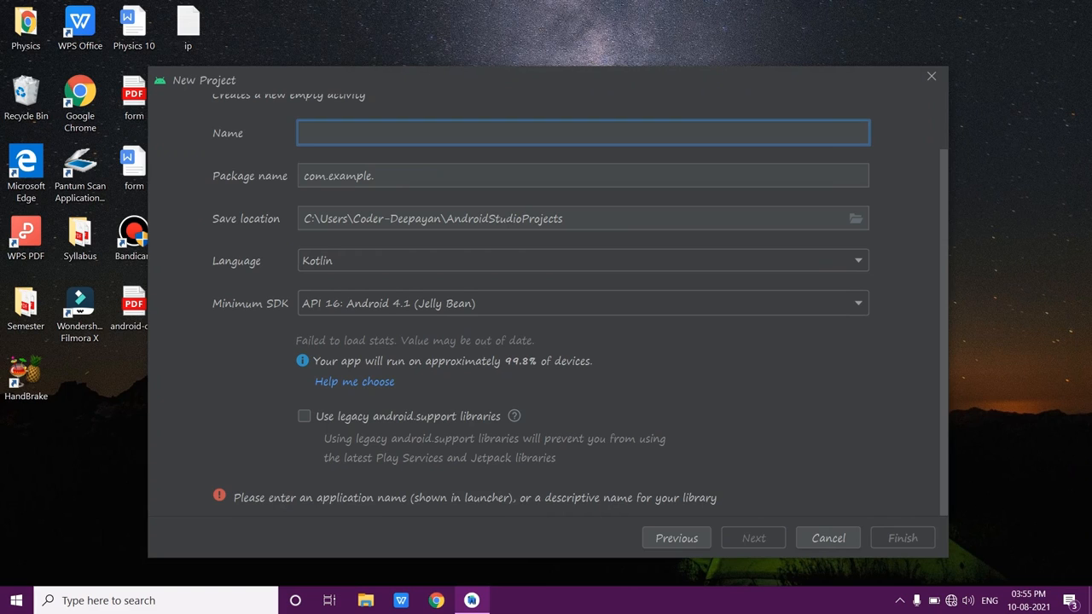
drag(731, 67, 717, 3)
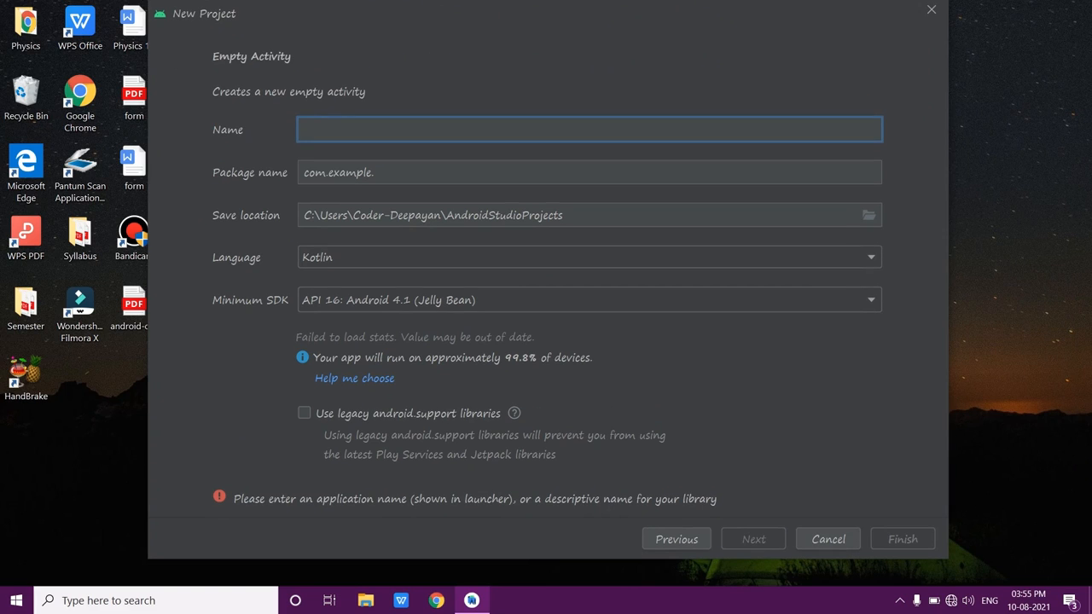
text(Coder)
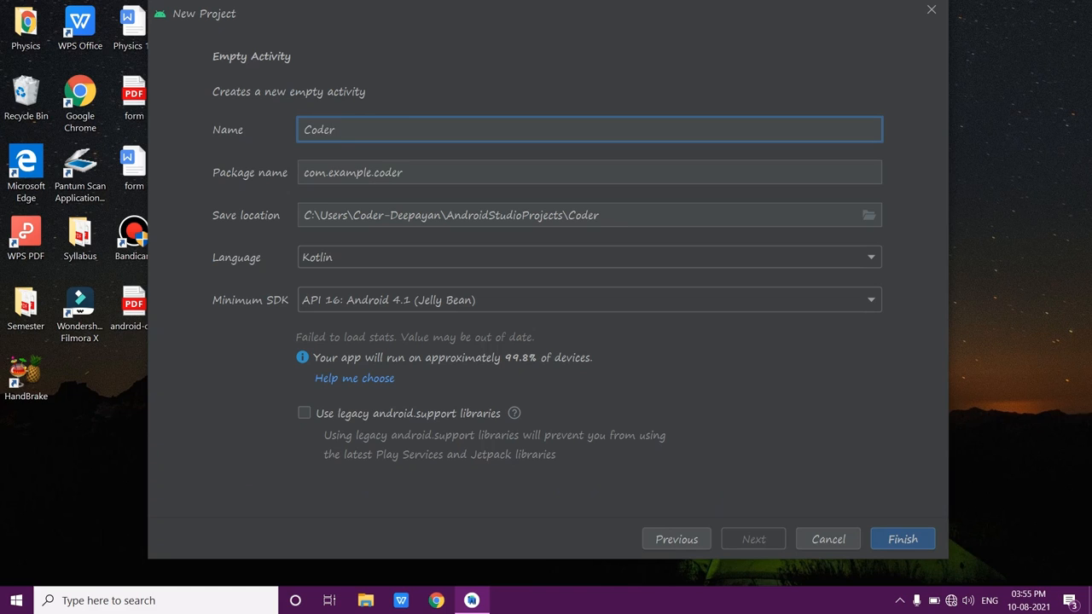
text(Deepayabn)
key(BackSpace)
key(BackSpace)
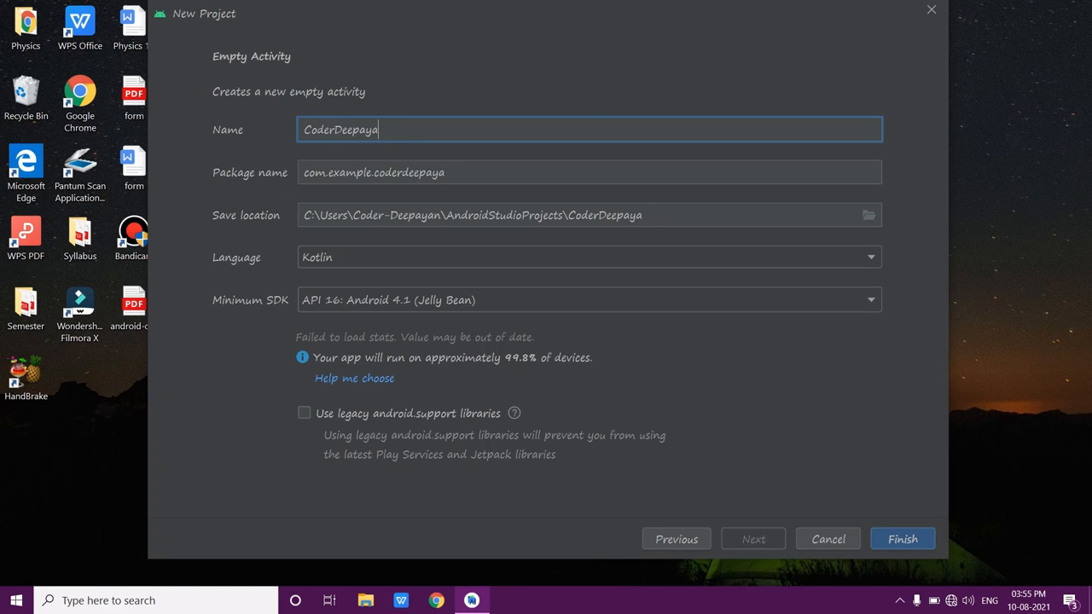
text(n)
key(shift+Home)
text(Progr)
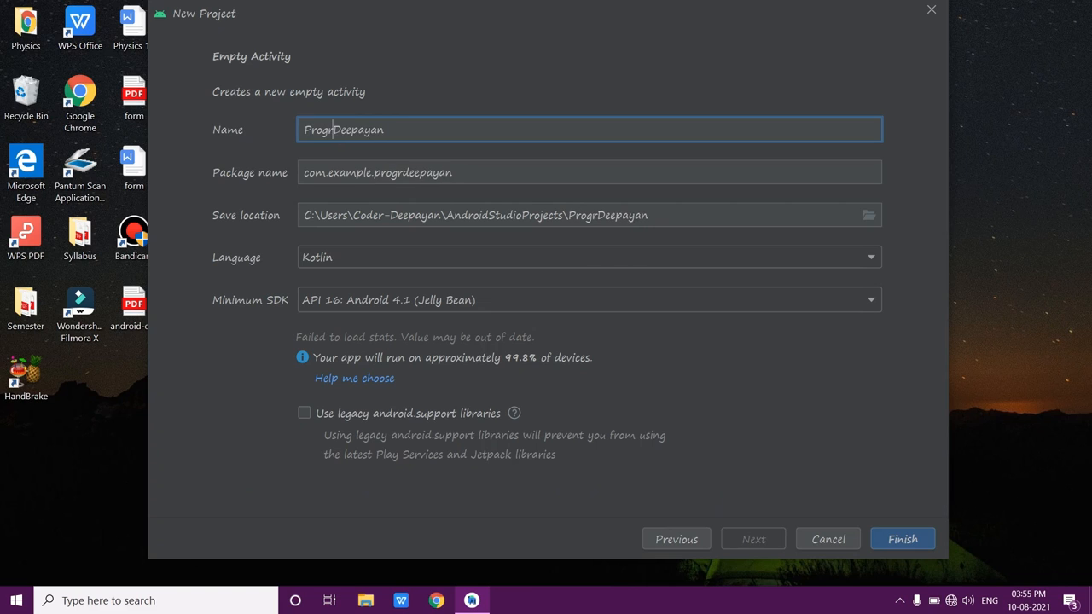
text(amming w)
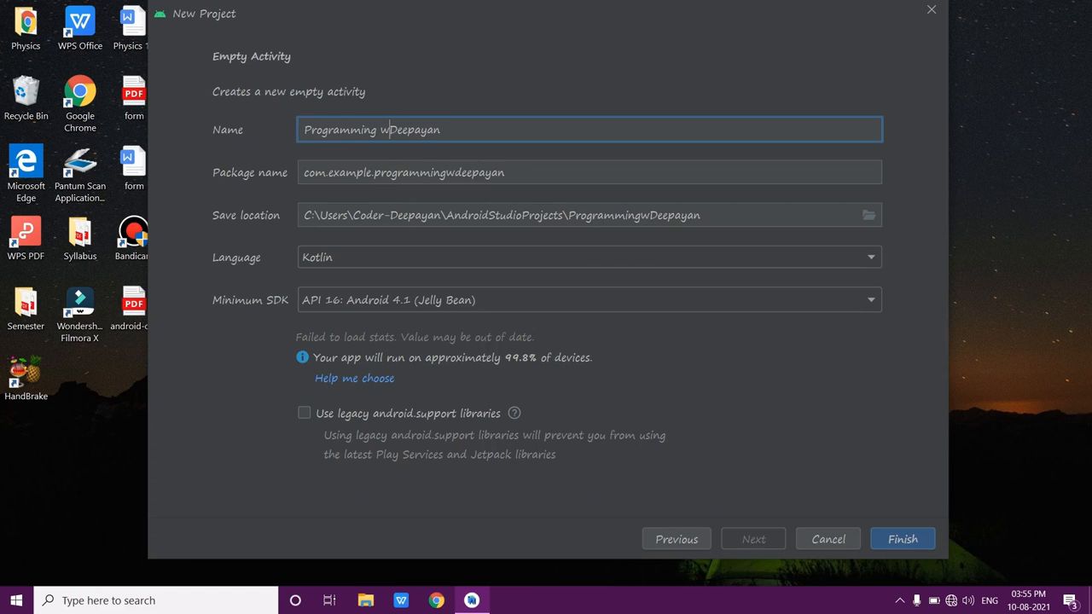
text(ith)
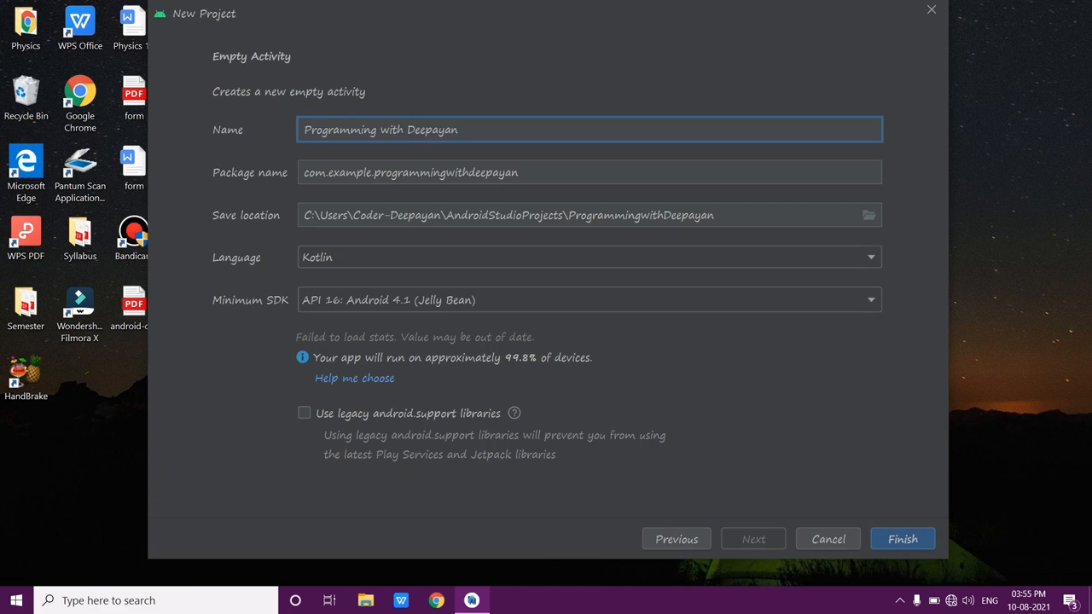
Step: Set the project language to Java and select API 16: Android 4.1 (Jelly Bean) as the minimum SDK
click(588, 257)
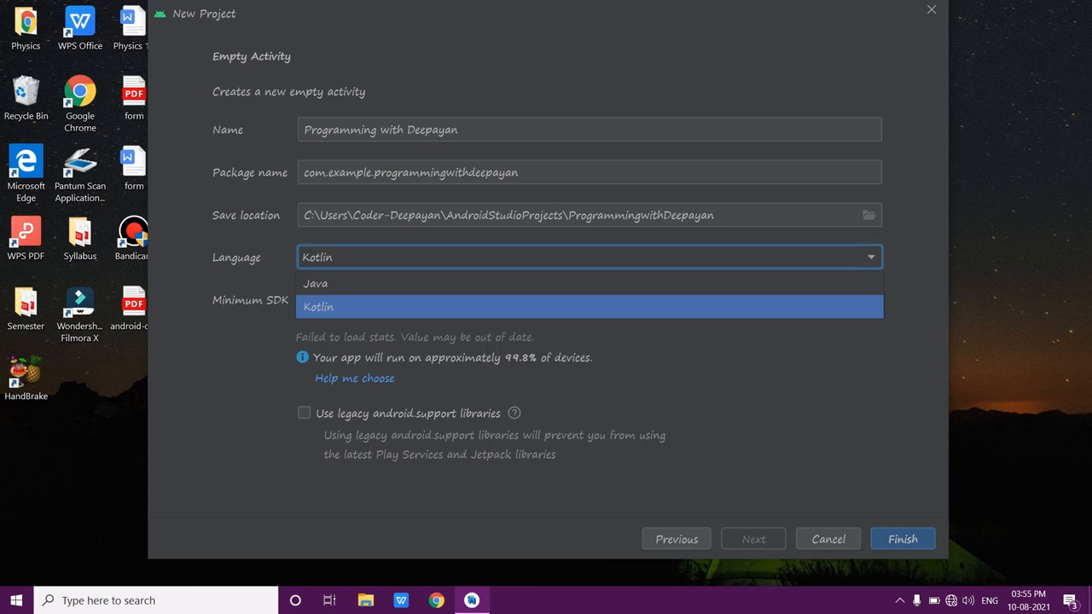
click(588, 283)
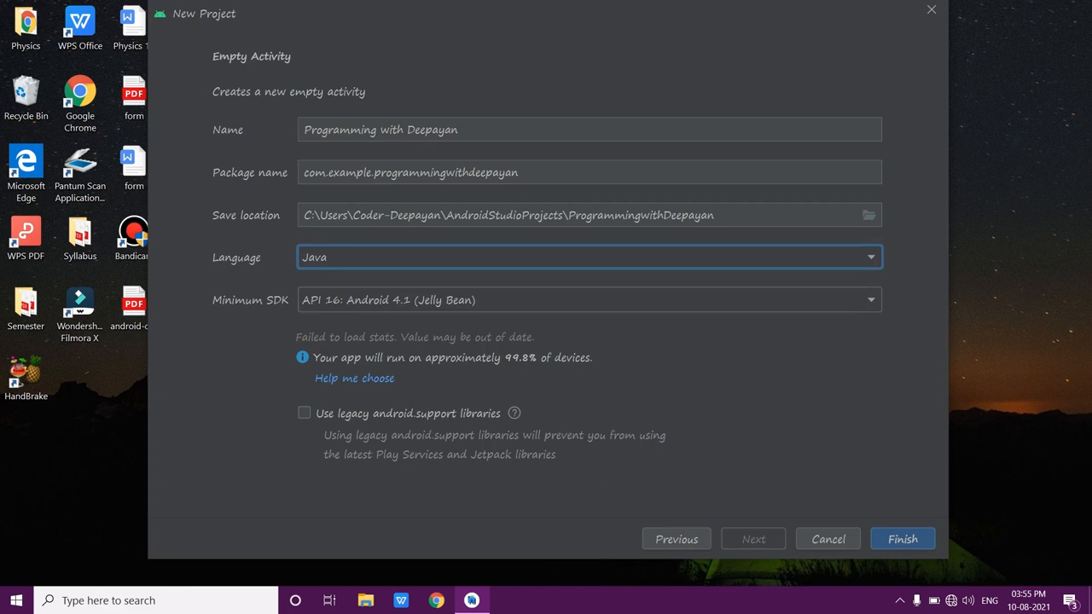
click(589, 300)
click(588, 328)
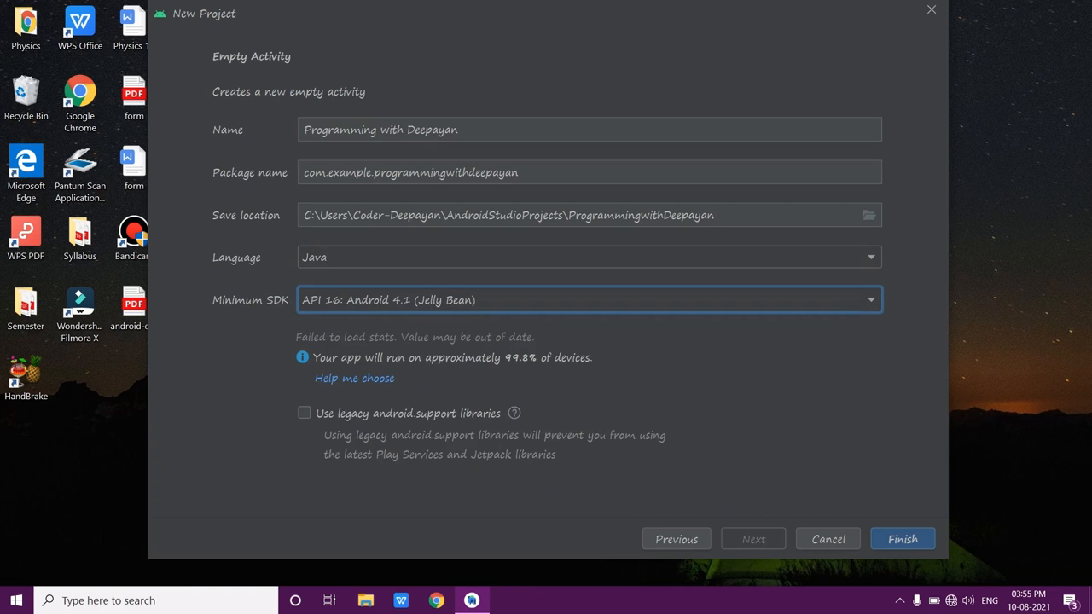
click(588, 300)
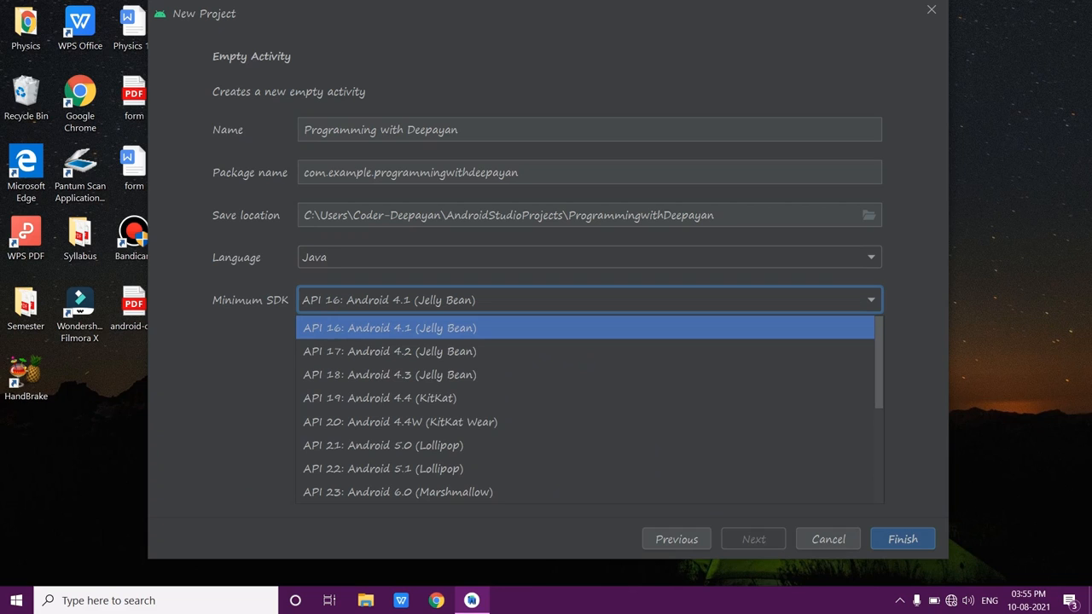
click(512, 327)
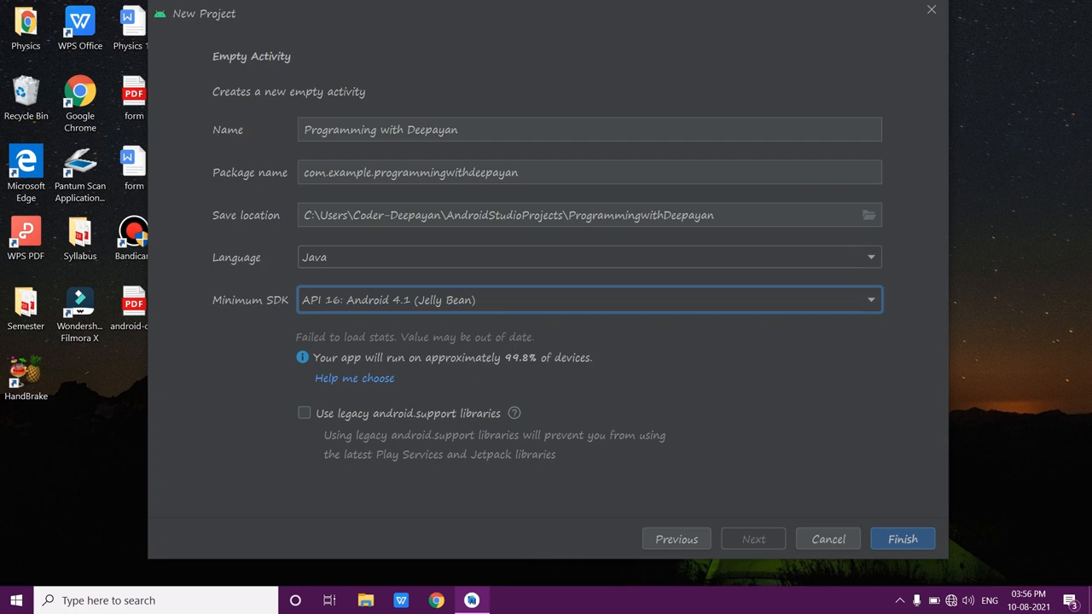
Step: Try API 31 as the minimum SDK, and switch back to API 16: Android 4.1 (Jelly Bean)
click(588, 300)
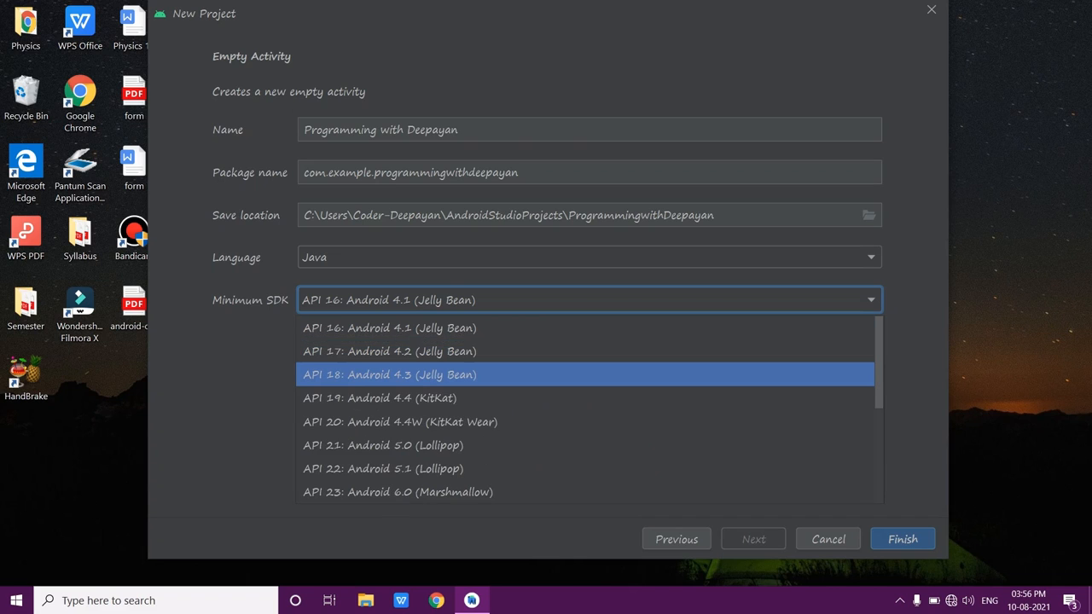
scroll(589, 375, down, 2)
scroll(588, 401, down, 2)
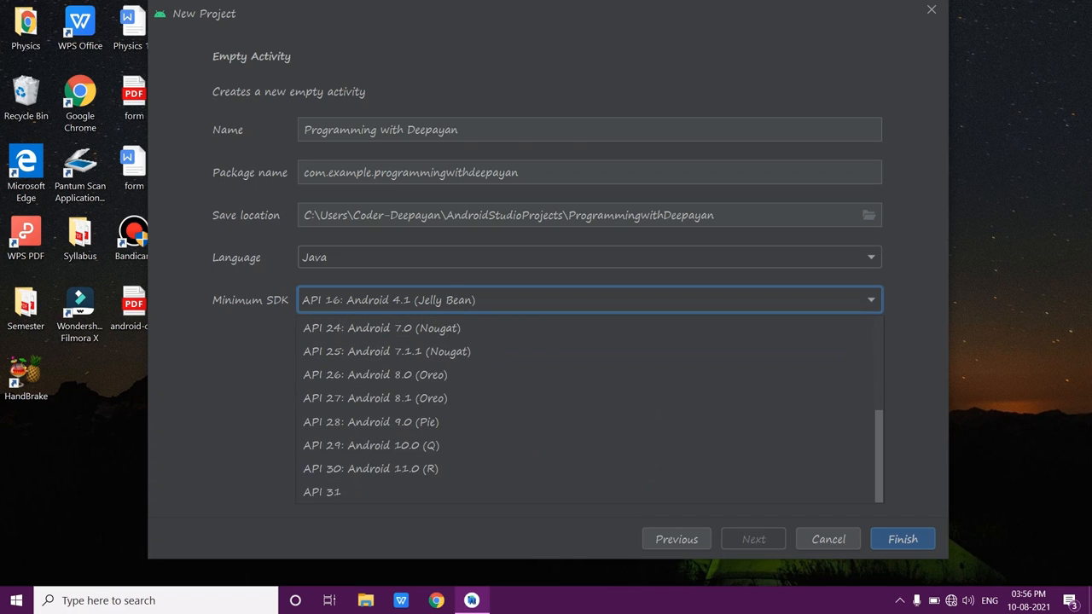
click(589, 492)
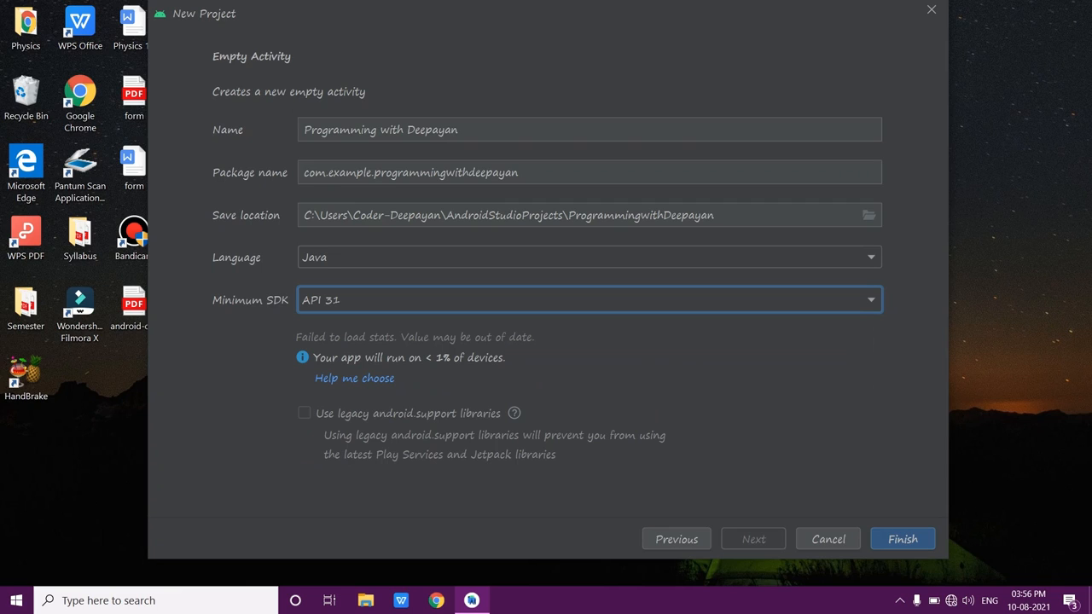
click(870, 300)
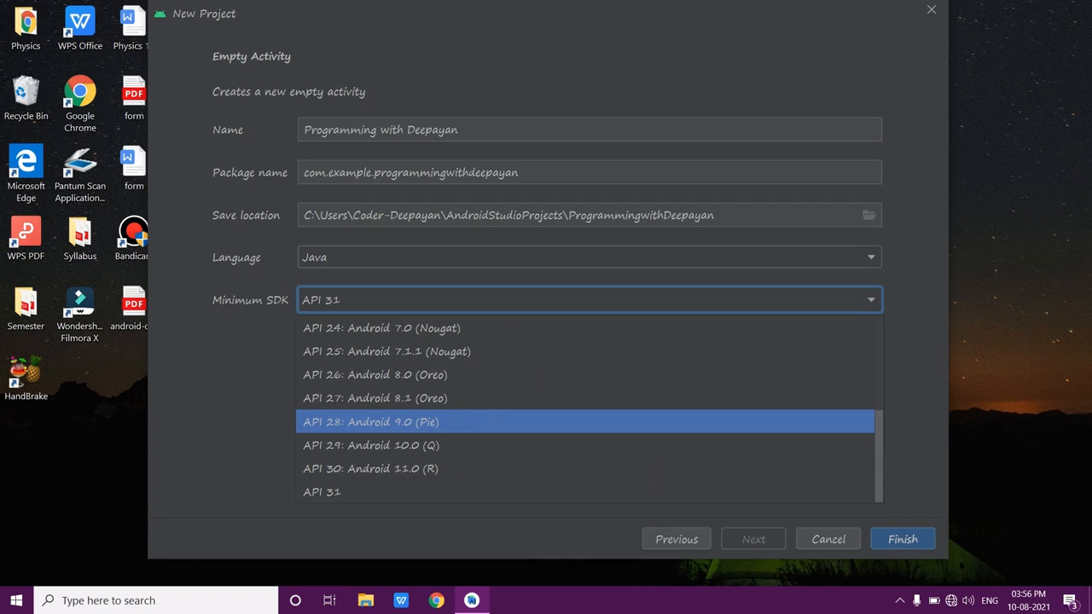
scroll(588, 409, up, 3)
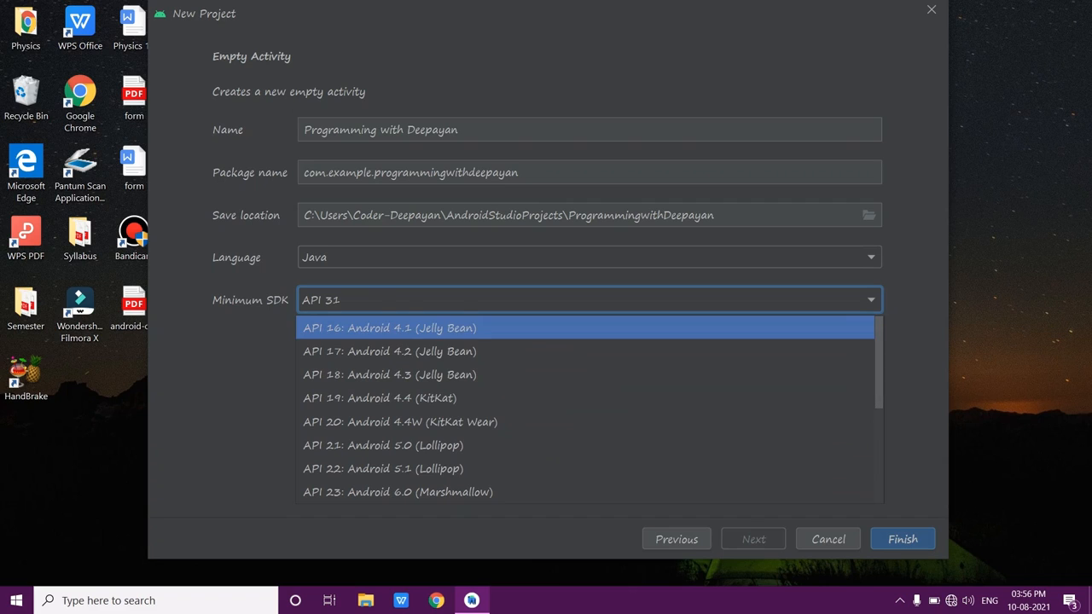
click(585, 328)
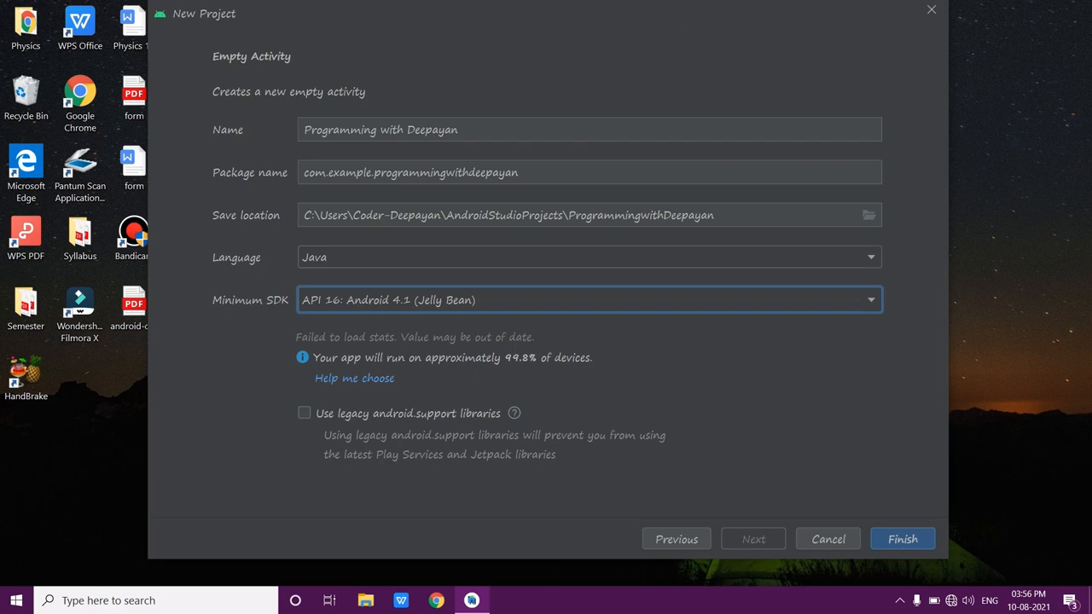
Step: Examine the API version distribution chart, compare Android 4.0, 4.1 and 4.2, and confirm with Jelly Bean 4.1 selected
click(375, 378)
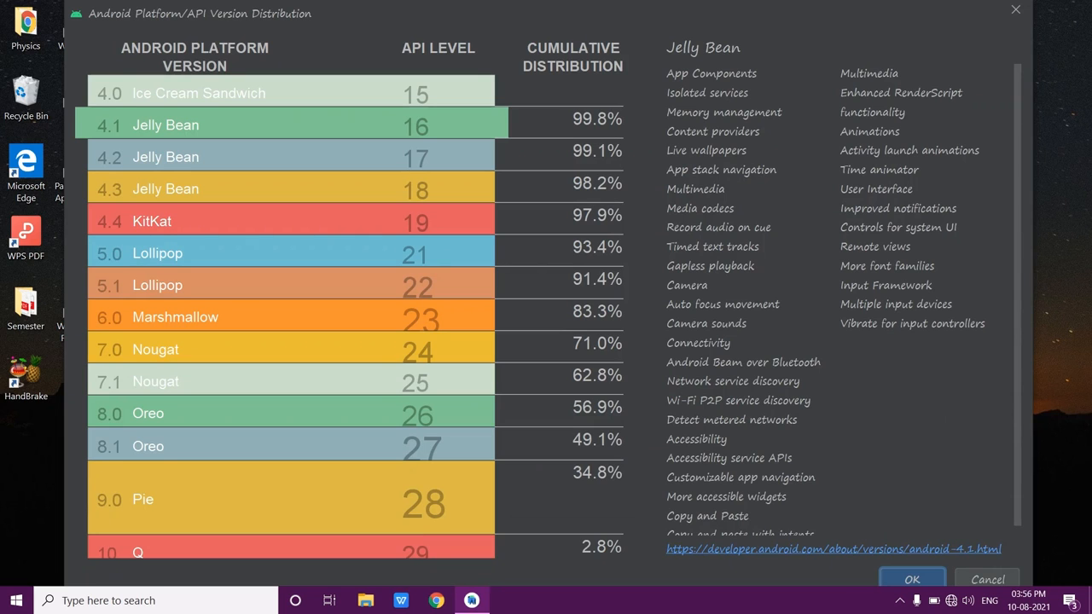
click(290, 93)
click(290, 125)
click(290, 92)
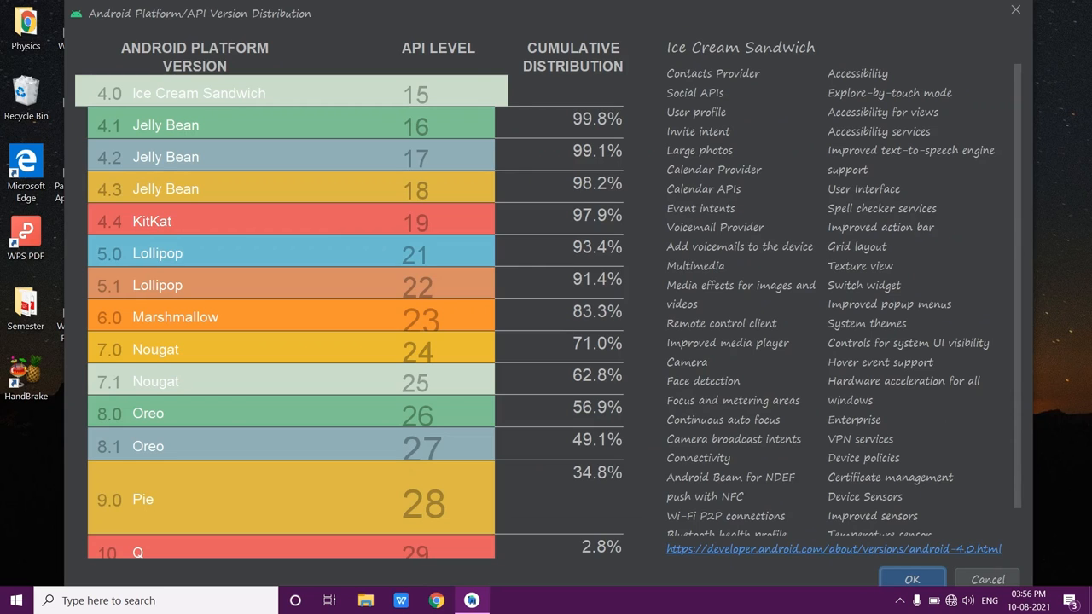
click(290, 125)
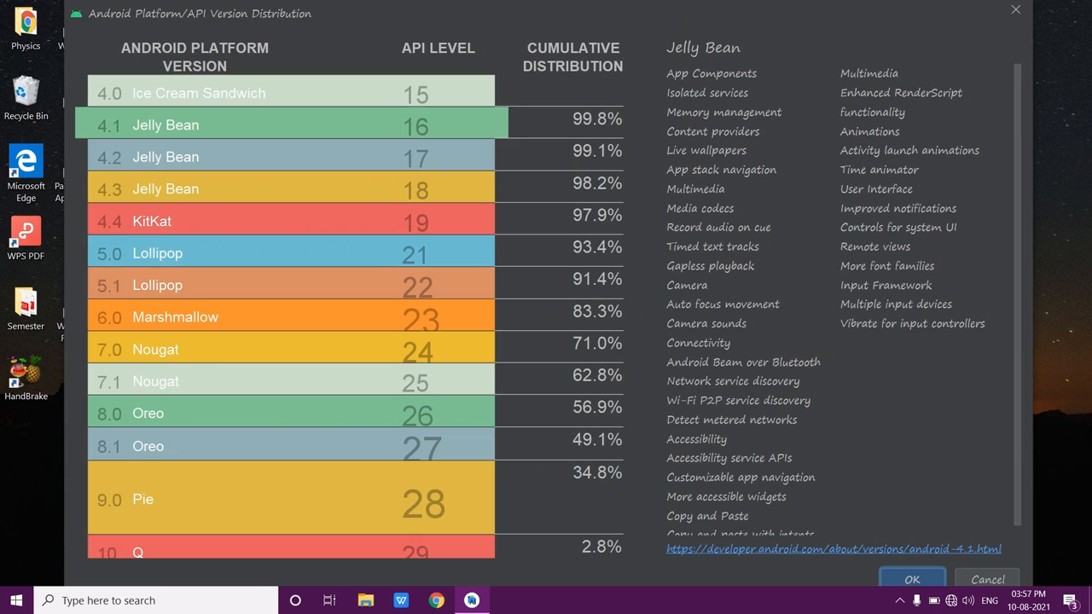
click(291, 157)
click(291, 124)
click(291, 157)
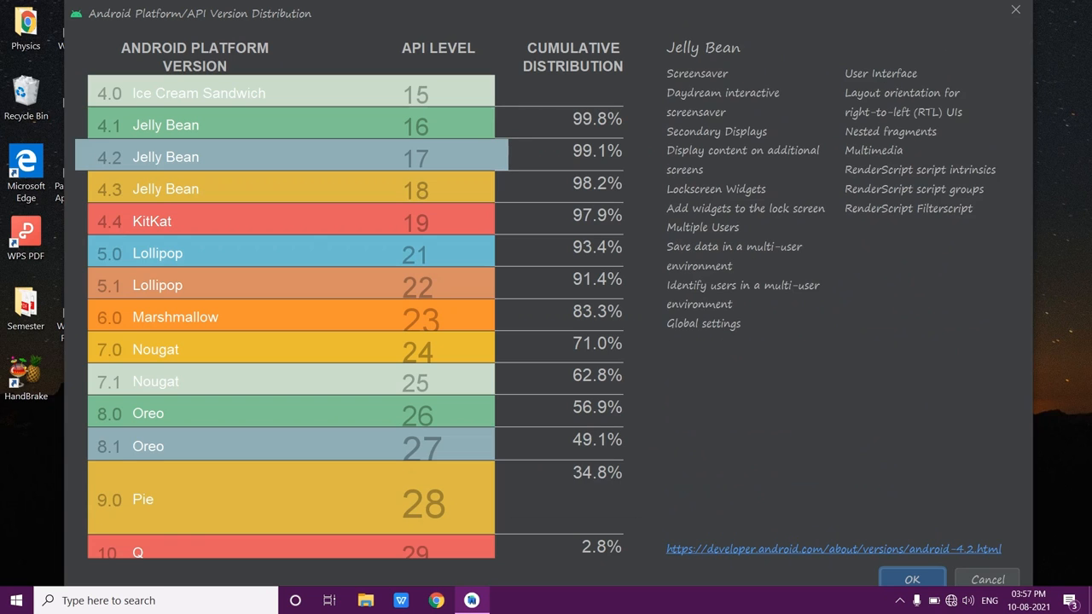
click(290, 124)
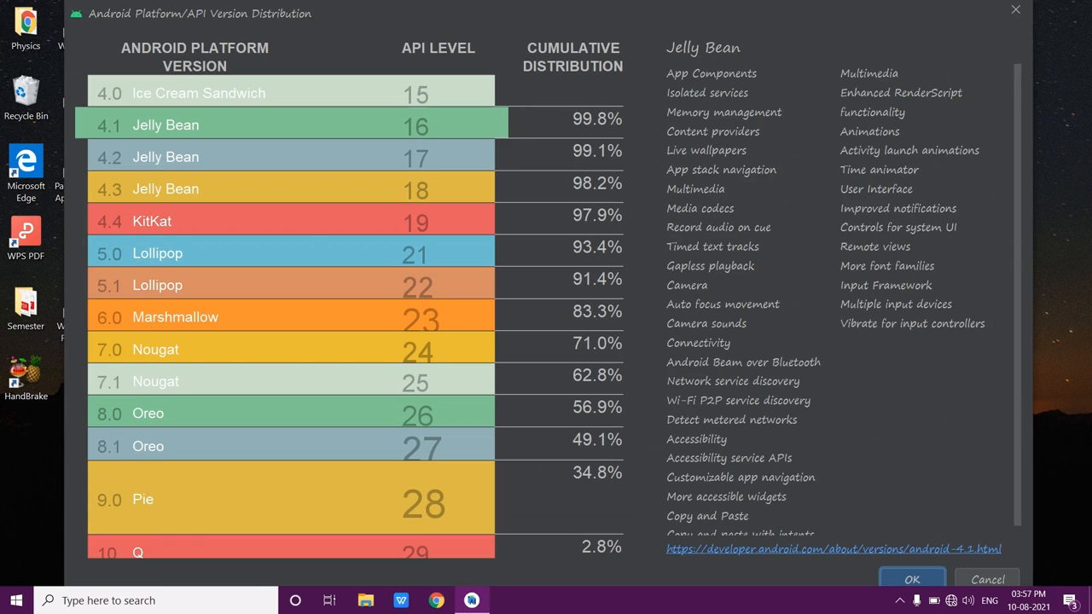
key(Return)
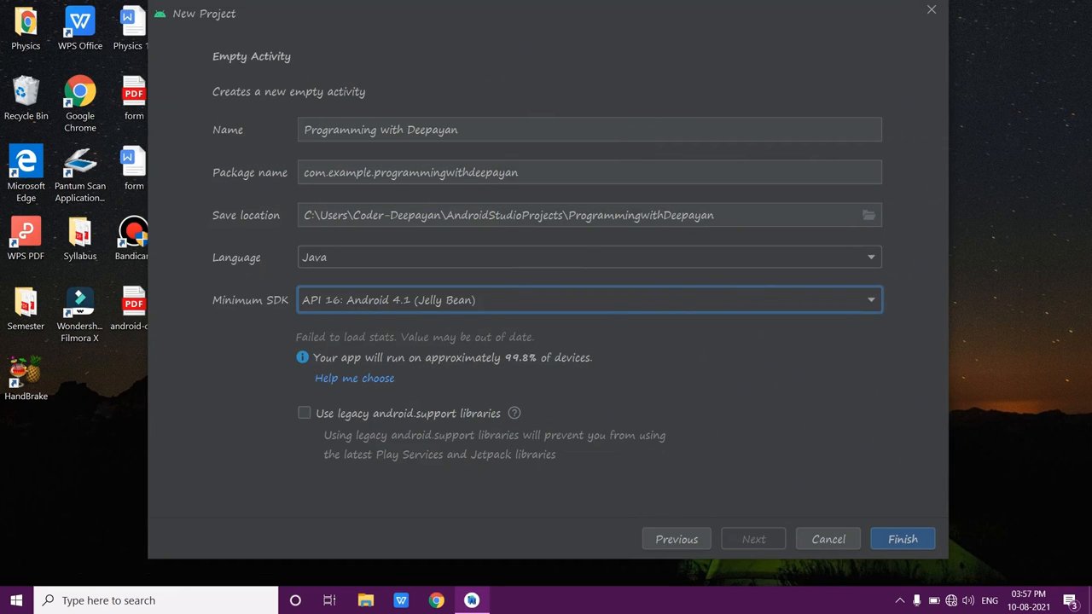
Step: Finish creating the project and hide the What's New assistant once the project opens
click(902, 539)
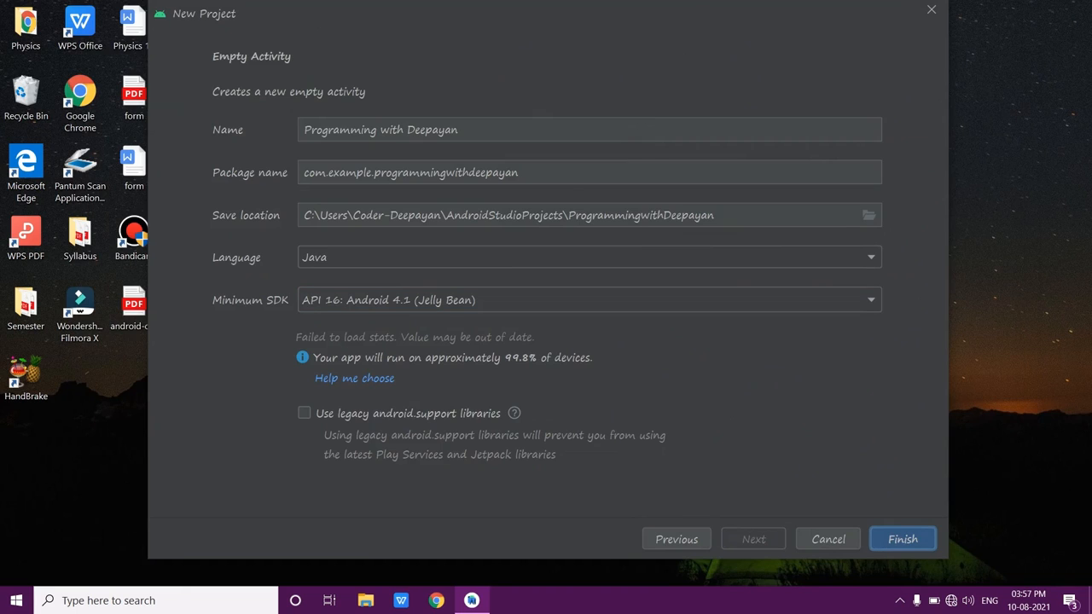
mouse_move(590, 8)
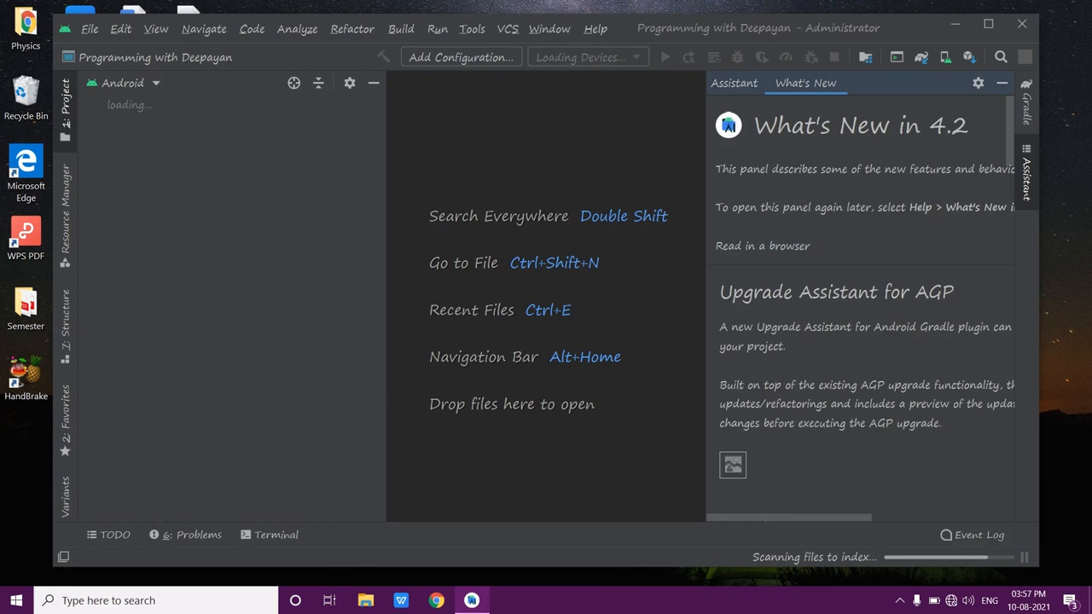
click(1002, 83)
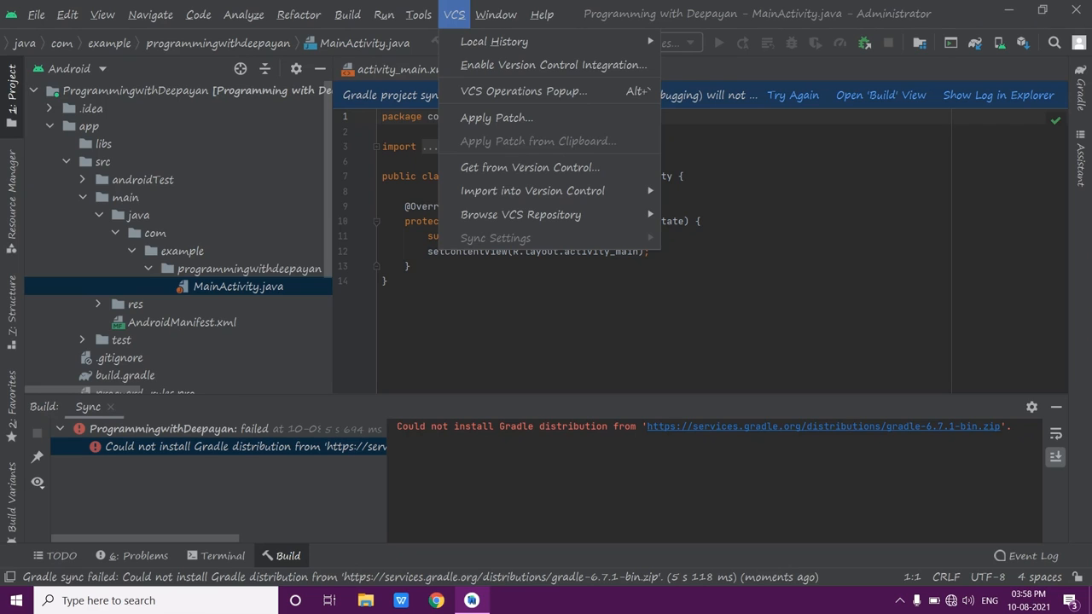
Step: Dismiss the open menu and examine the Gradle sync error entries in the build output
key(Escape)
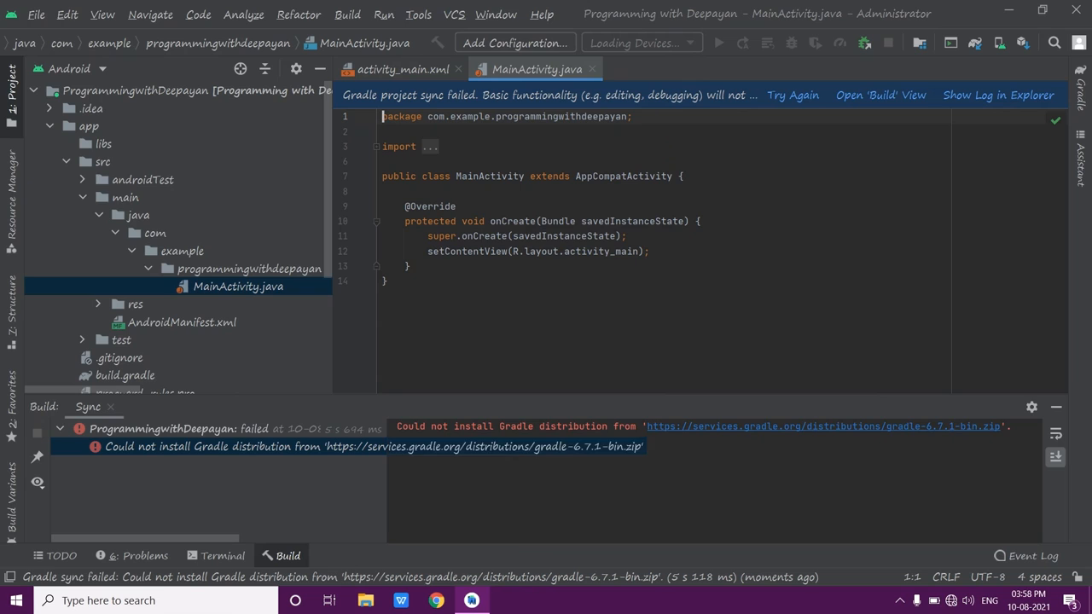
click(234, 429)
click(243, 447)
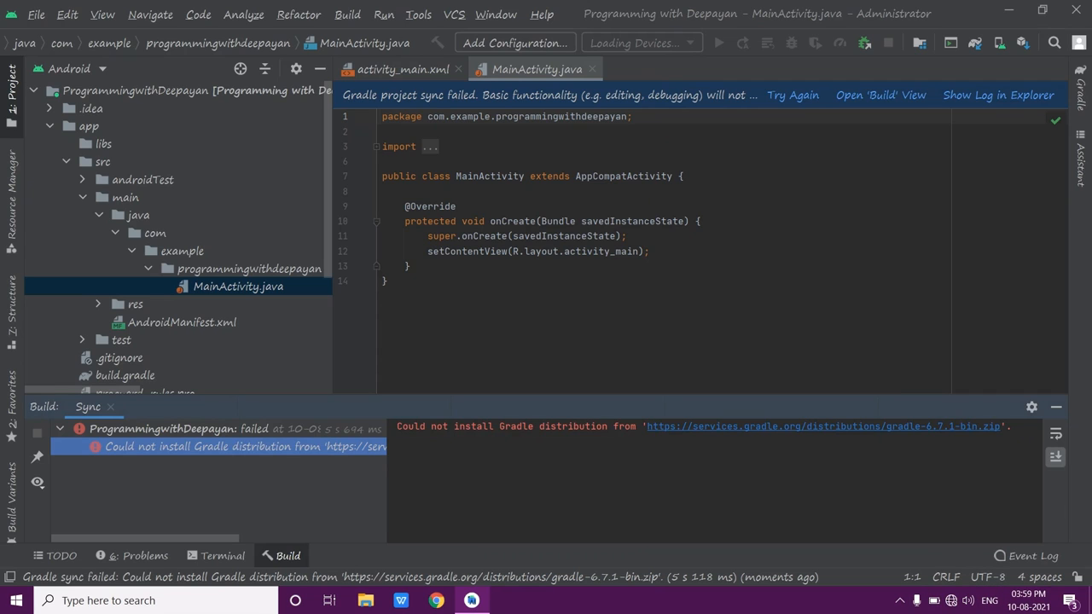
Step: Open the IDE settings, collapse the Appearance & Behavior group and go to the Editor's Font page
click(35, 14)
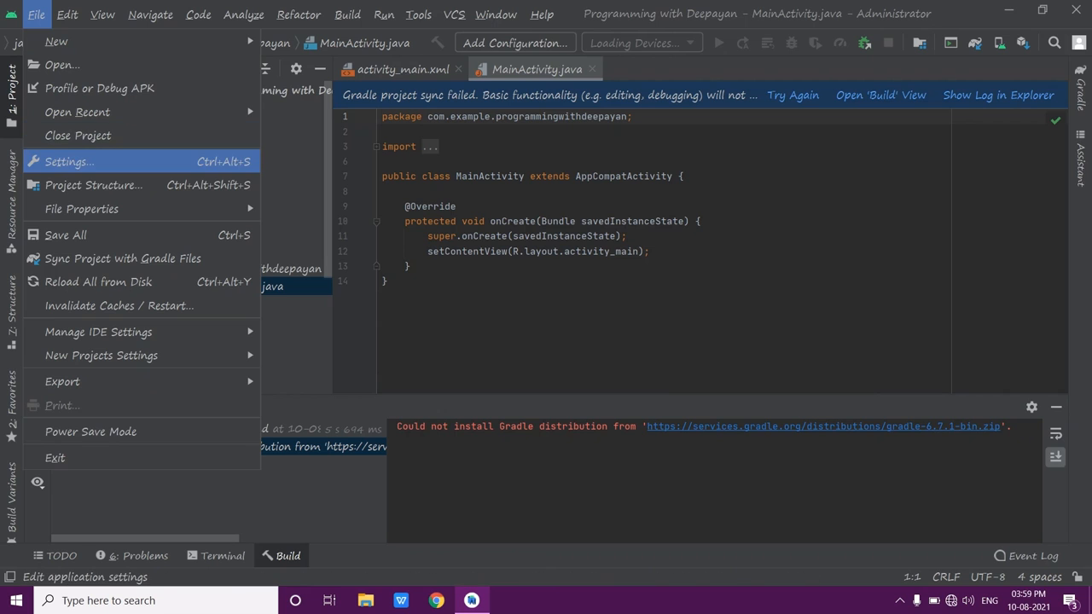
click(69, 161)
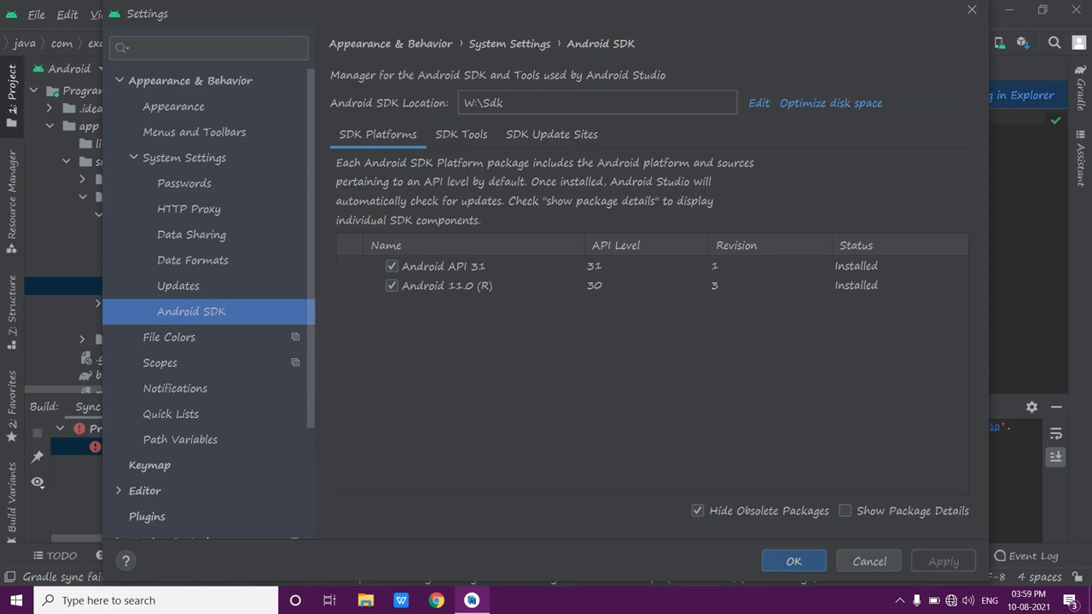
click(174, 106)
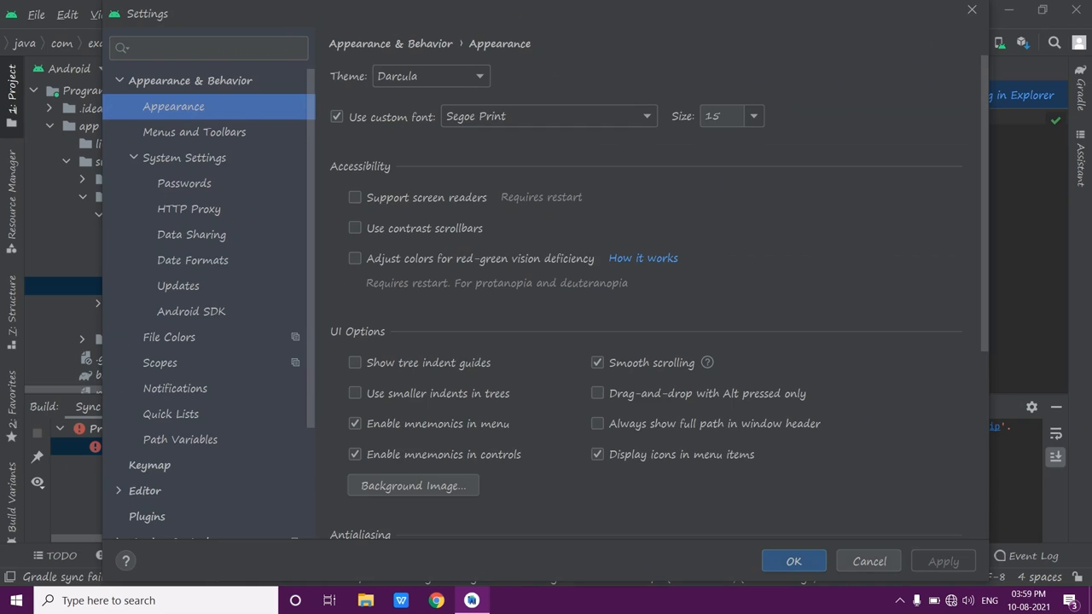
click(120, 80)
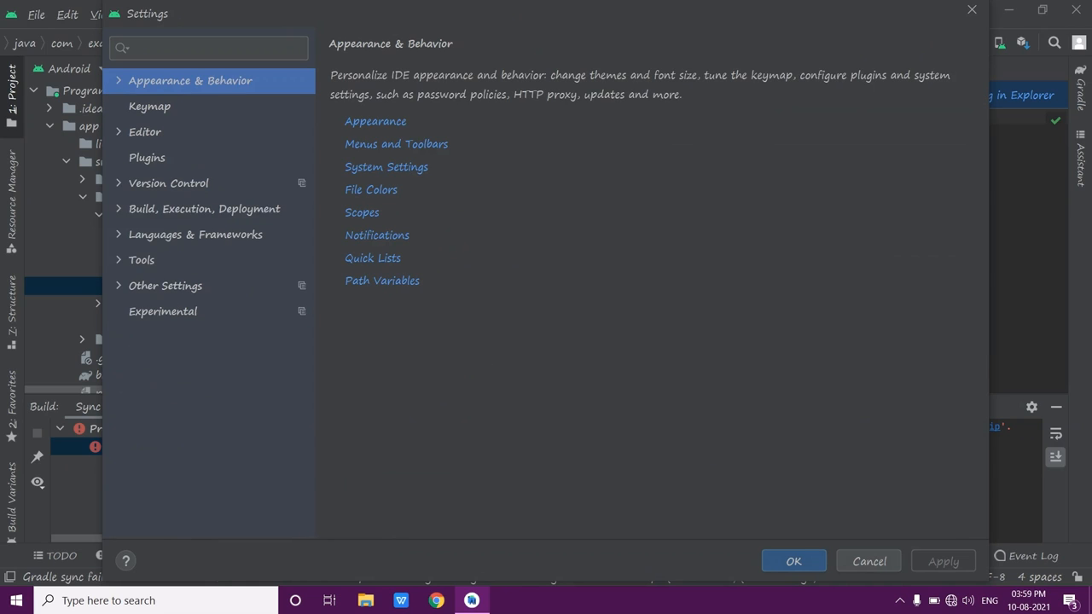
click(145, 132)
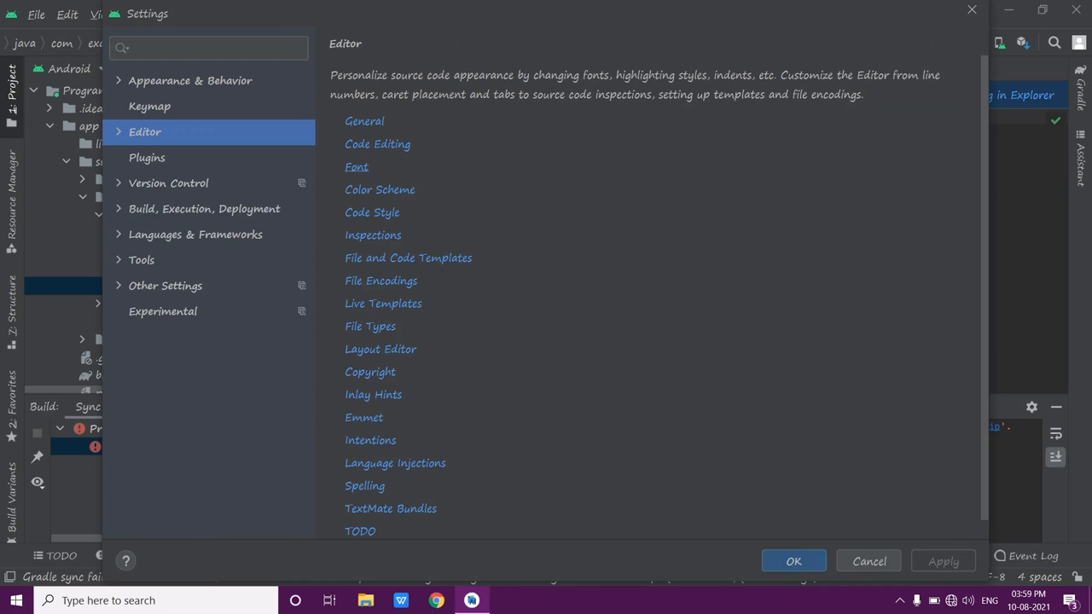
click(356, 167)
Step: Set the editor font size to 24, apply and close the settings, and place the cursor in MainActivity's class declaration
click(435, 120)
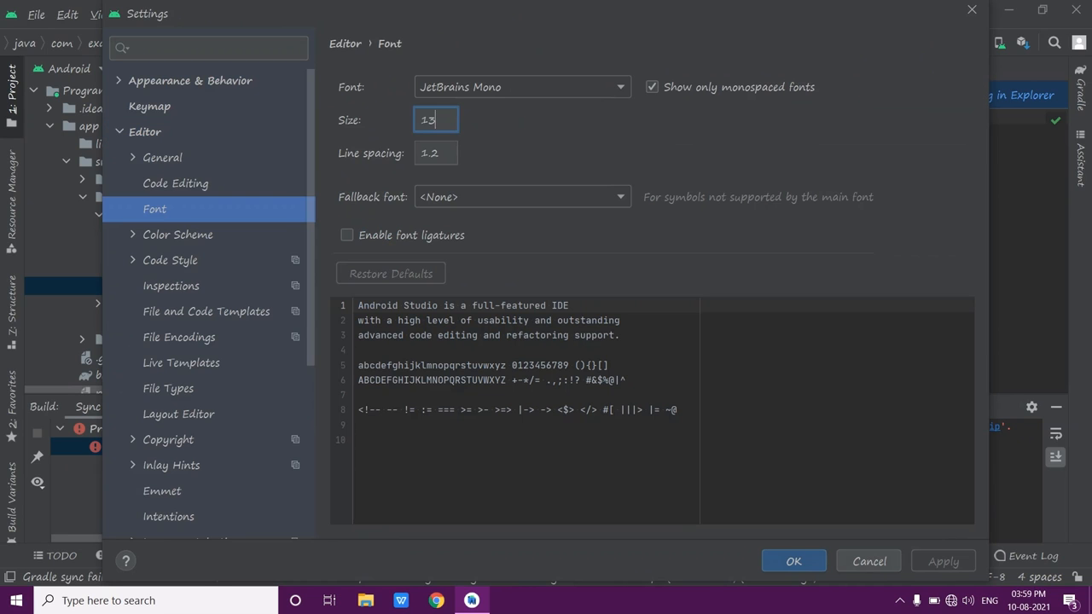
key(BackSpace)
key(BackSpace)
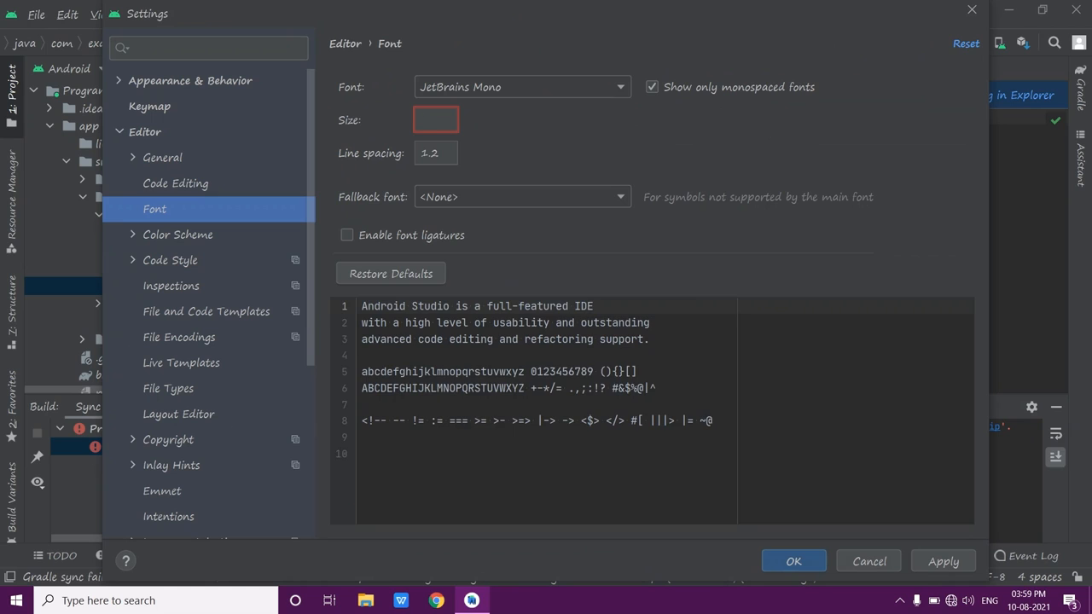
text(24)
key(BackSpace)
text(4)
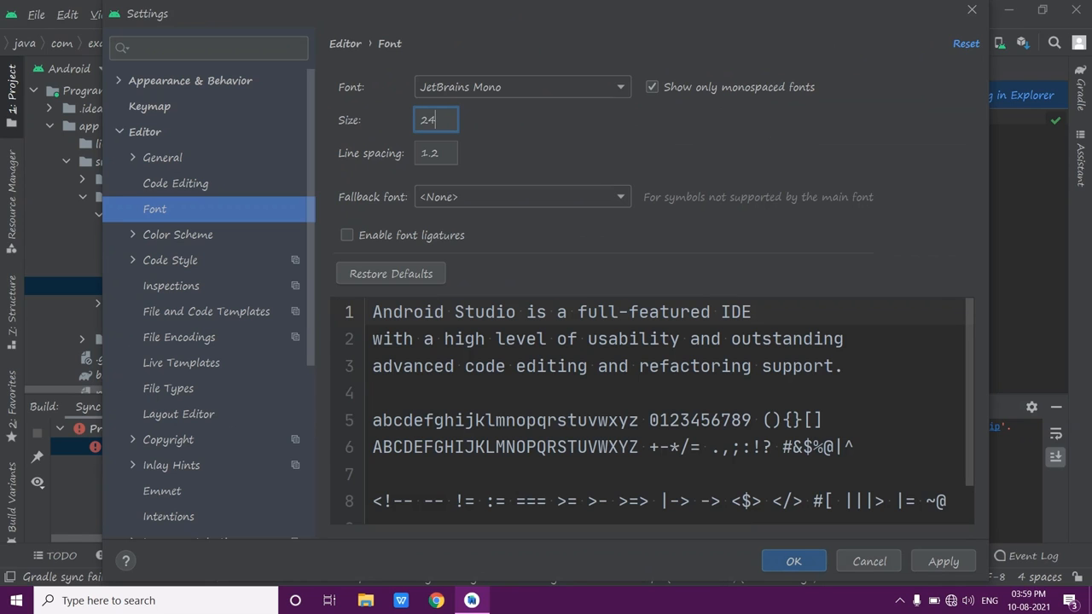
click(943, 561)
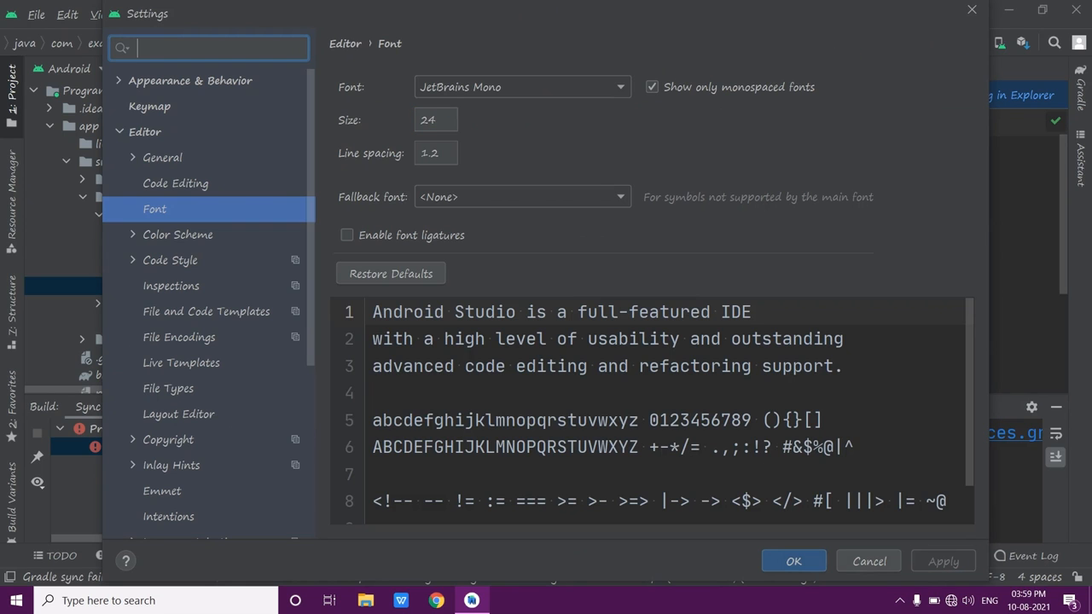
key(Return)
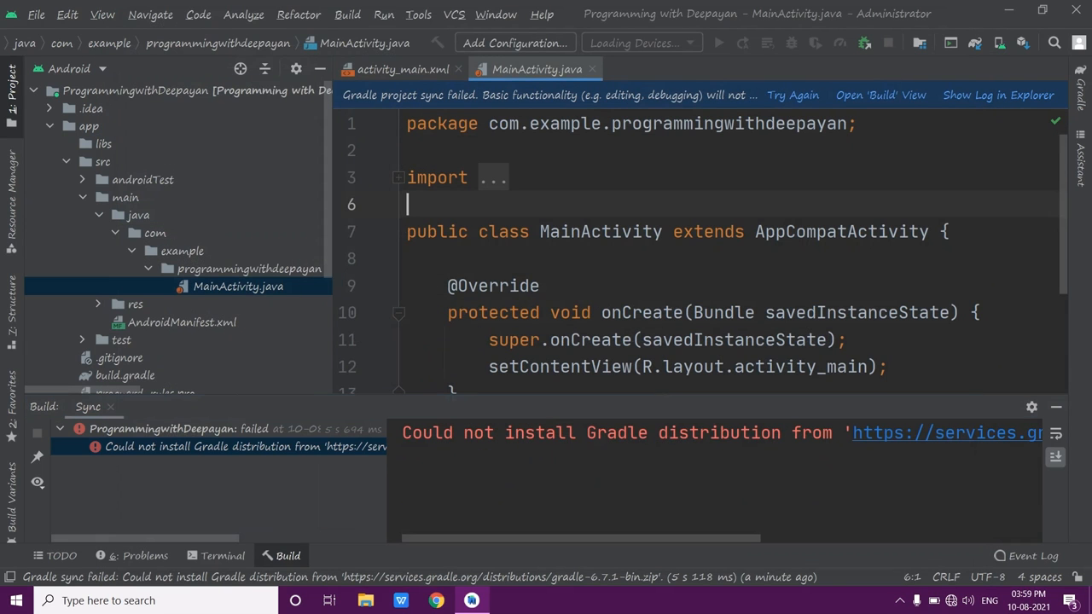
click(755, 367)
click(653, 231)
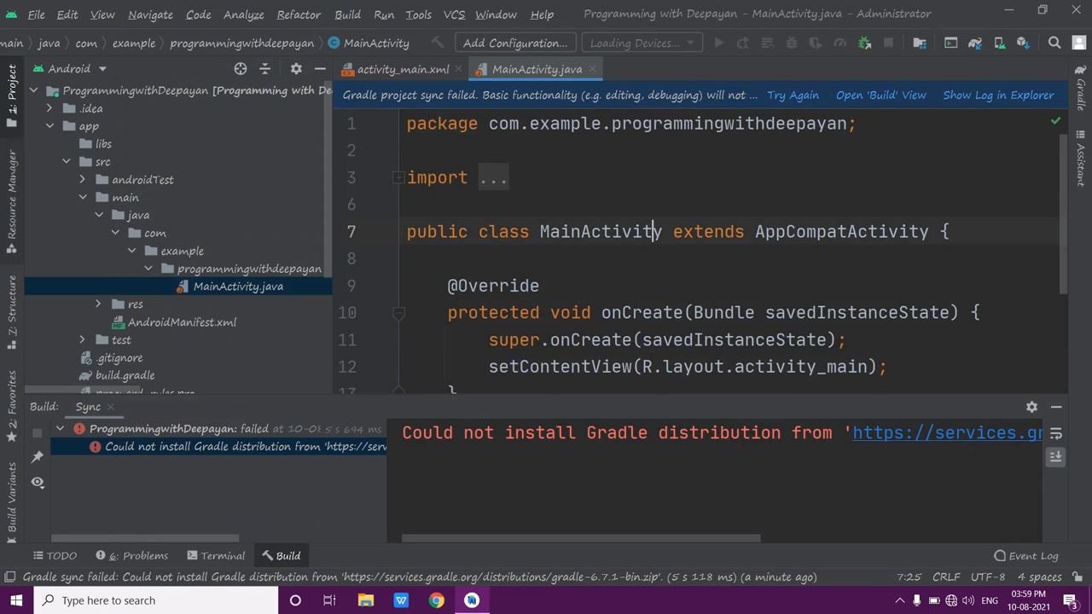
Step: Hide the project tree, check the Gradle tool window and close it, and sync the project with the Gradle files
click(12, 95)
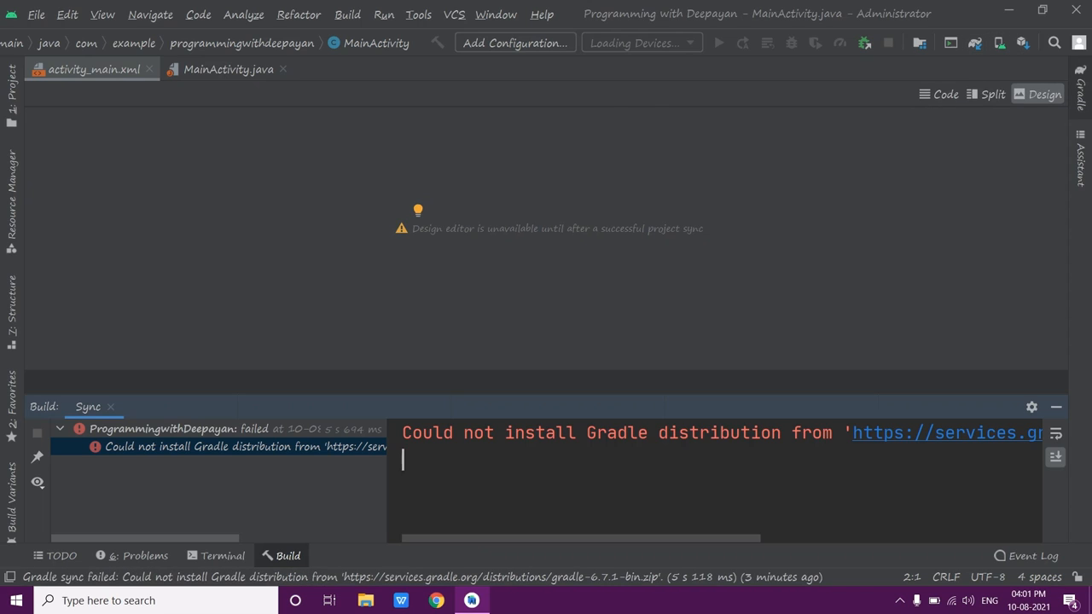
click(1080, 86)
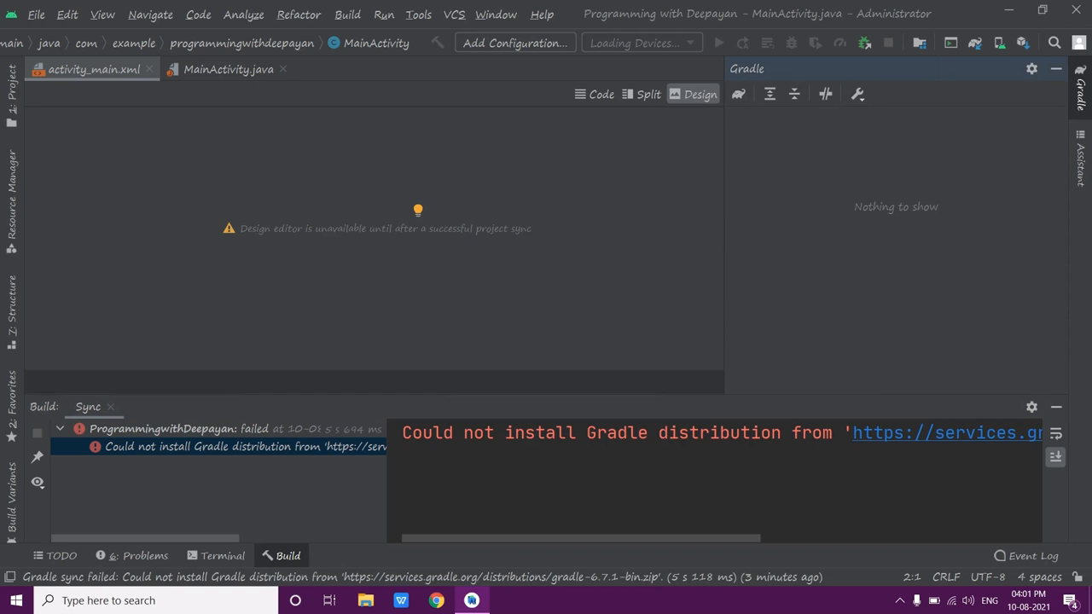
click(1056, 68)
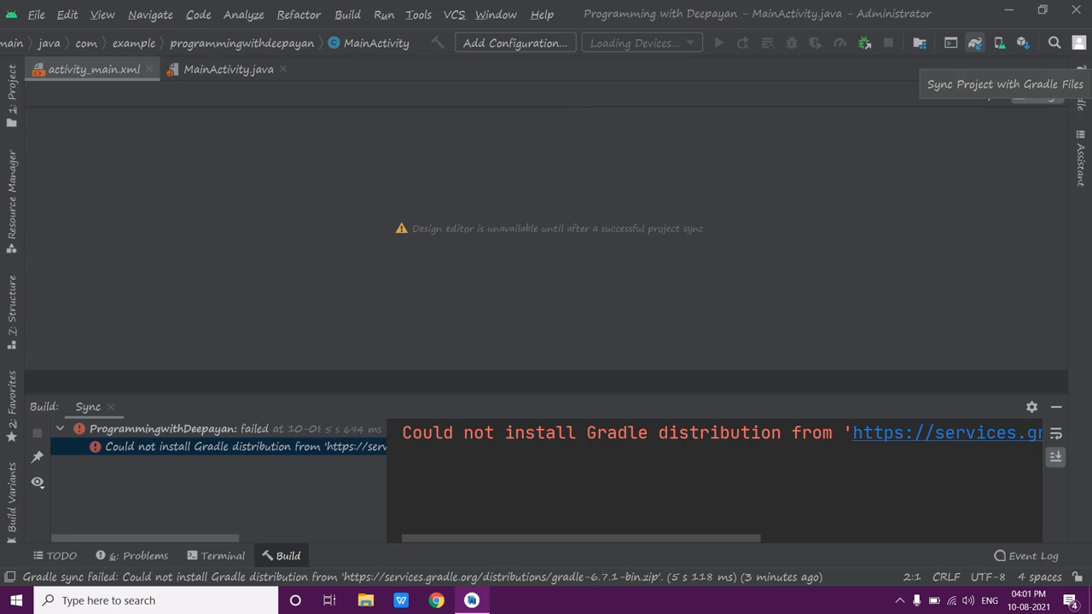
click(974, 43)
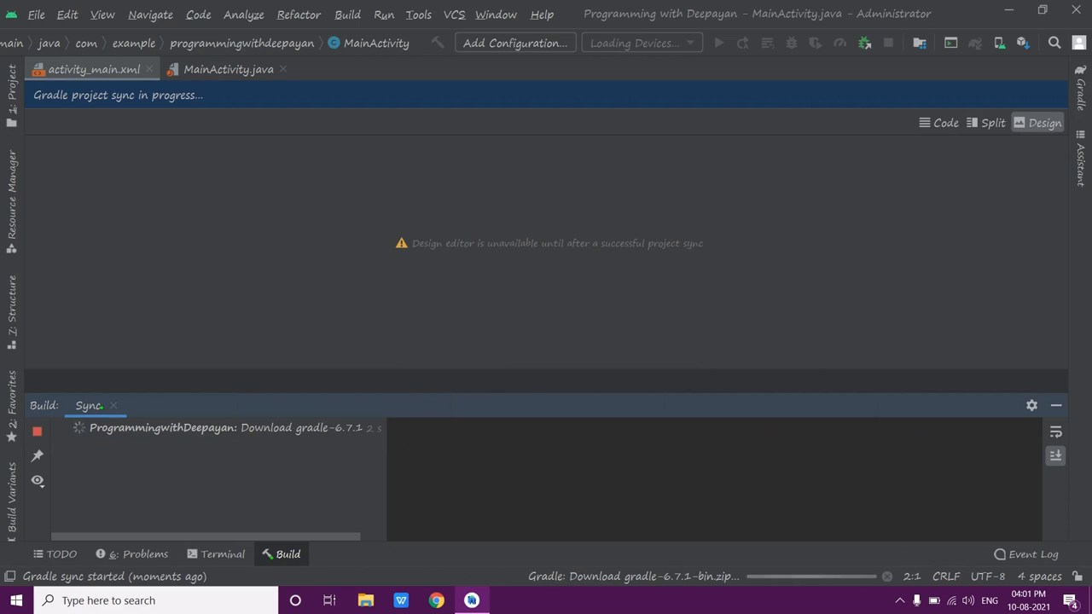
Step: Show the running sync's download output, enlarge the build output area and turn on soft wrapping
click(237, 429)
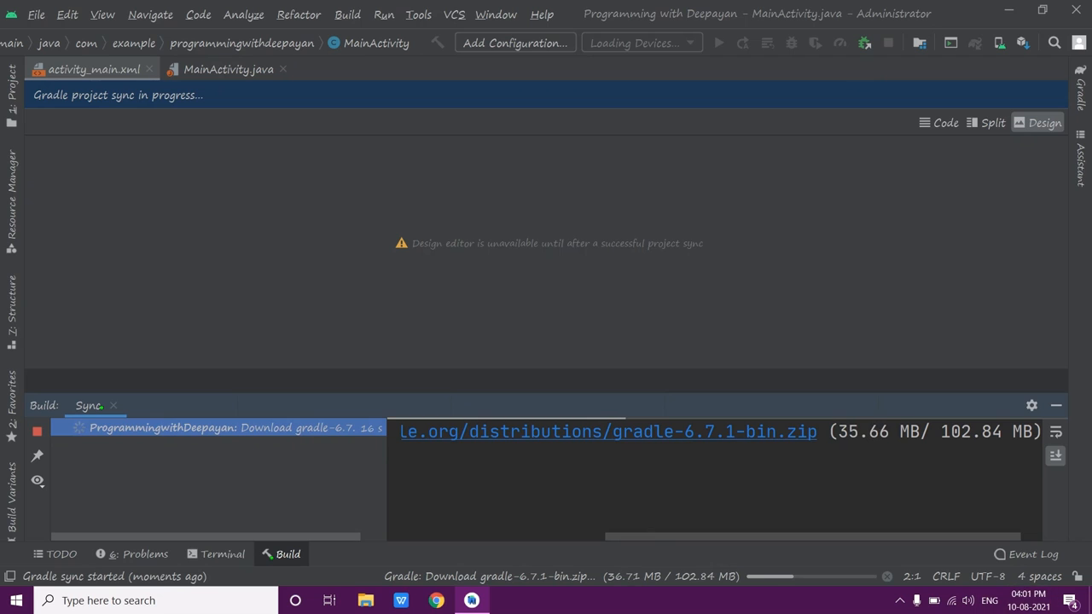
drag(972, 403, 972, 257)
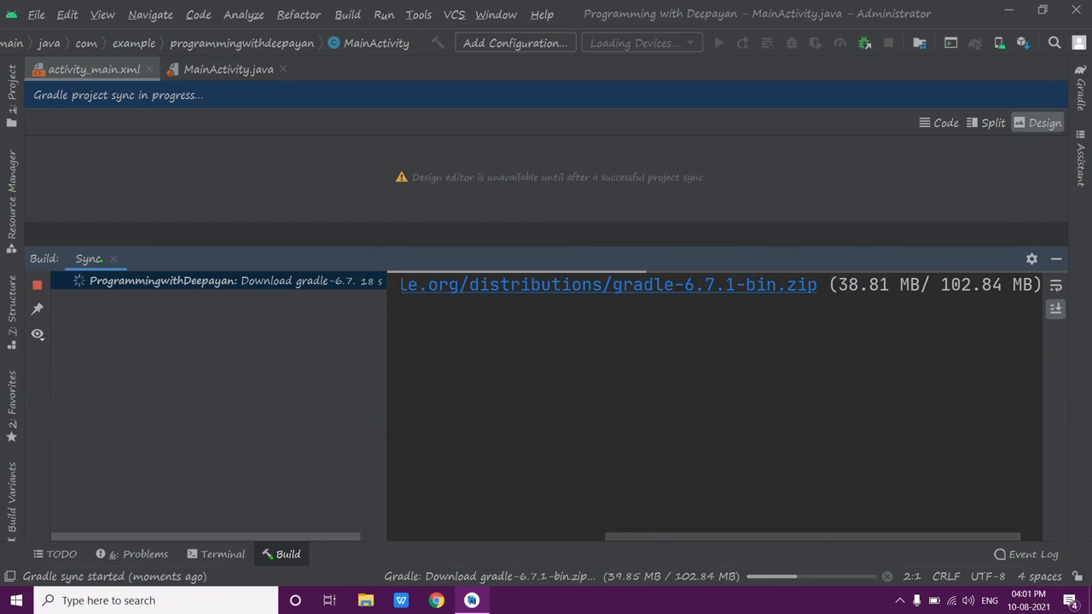
click(1055, 284)
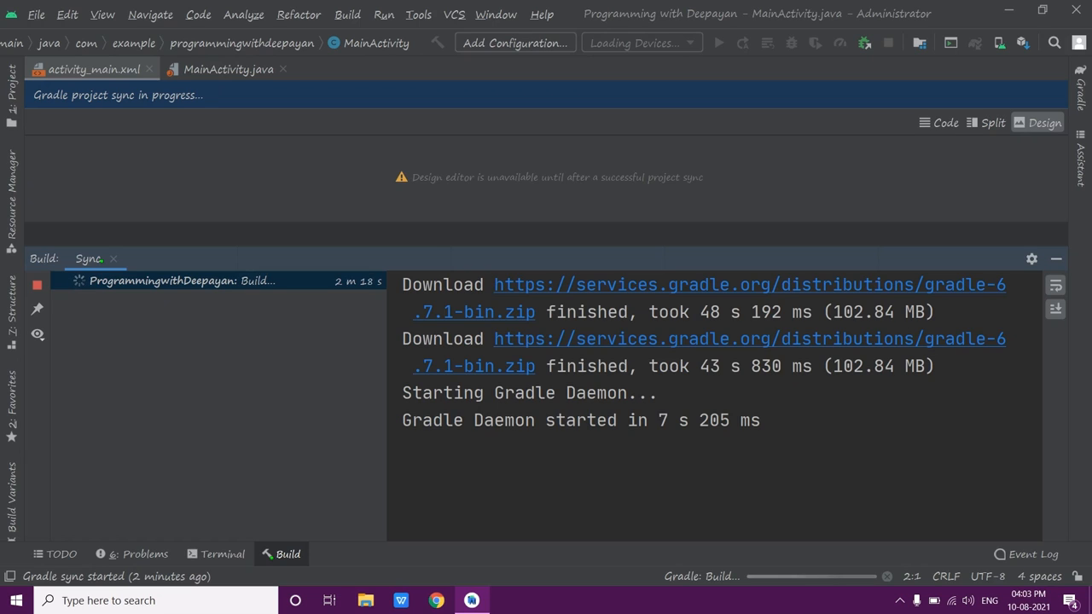
Step: Examine the sizes and durations of the two gradle-6.7.1-bin.zip downloads in the sync output
double_click(860, 366)
click(862, 367)
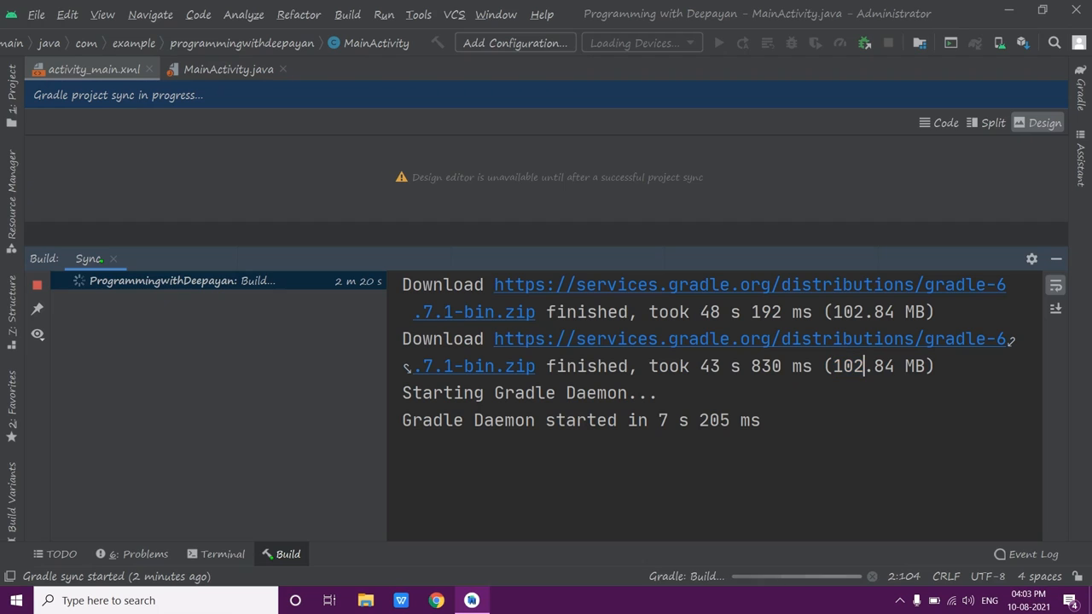
double_click(876, 312)
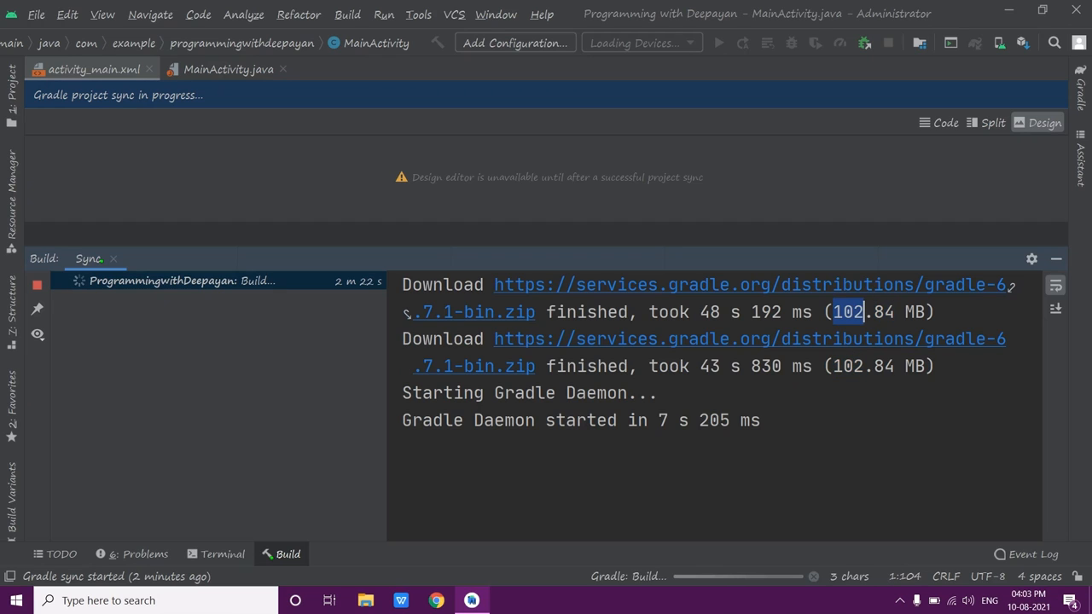
triple_click(842, 312)
click(843, 312)
double_click(846, 312)
click(721, 313)
double_click(710, 312)
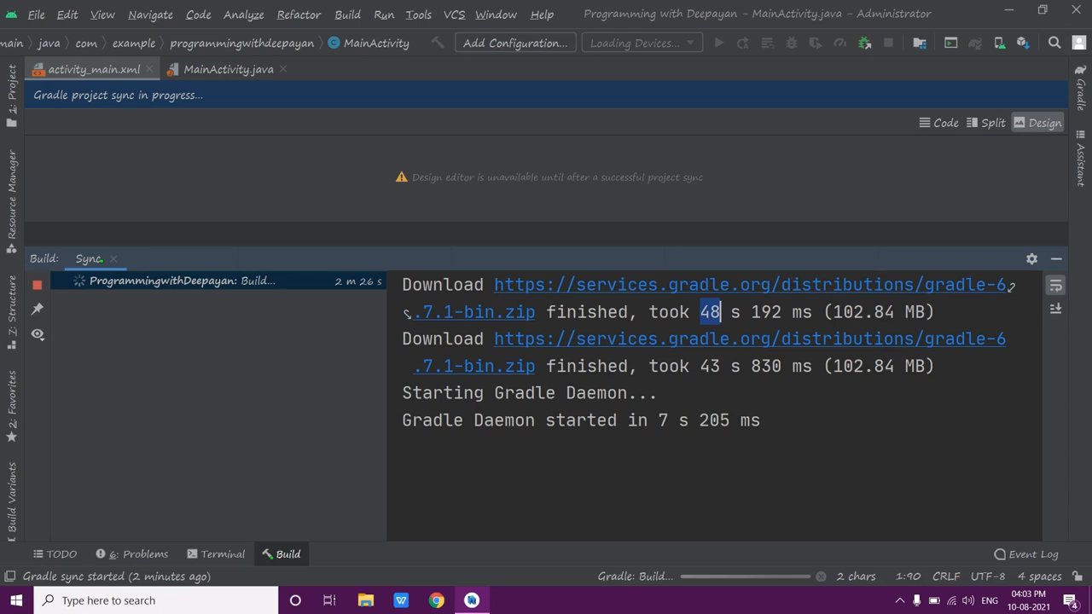
double_click(733, 366)
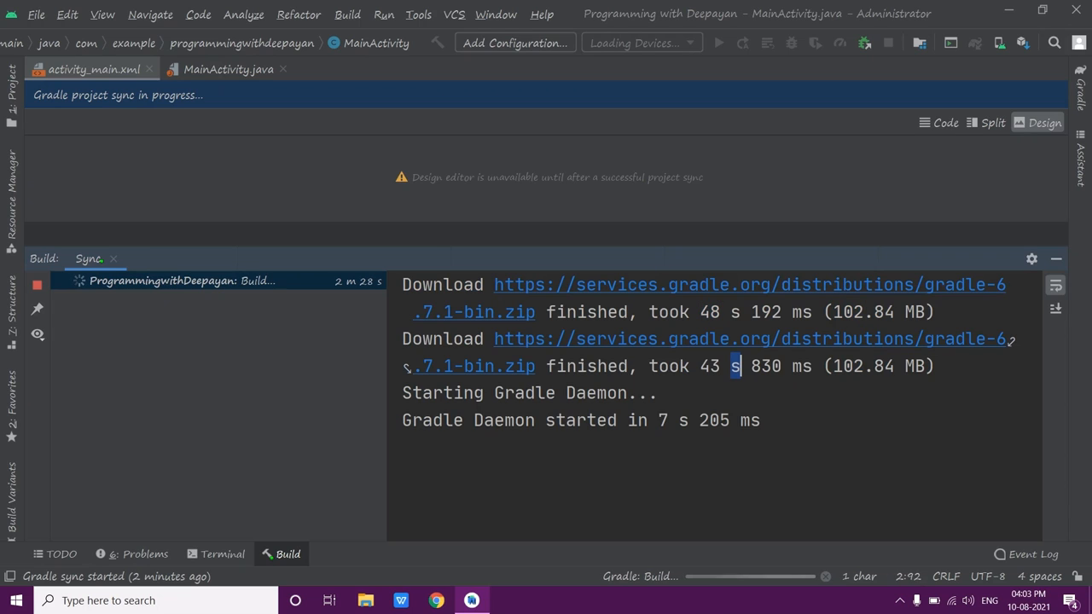
double_click(709, 366)
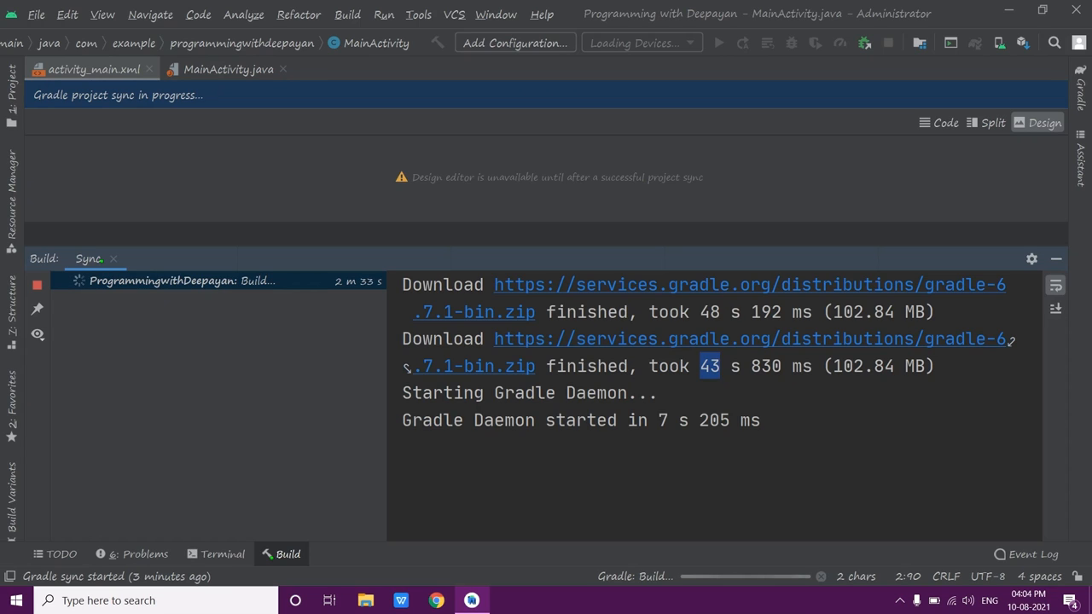
click(687, 366)
double_click(685, 367)
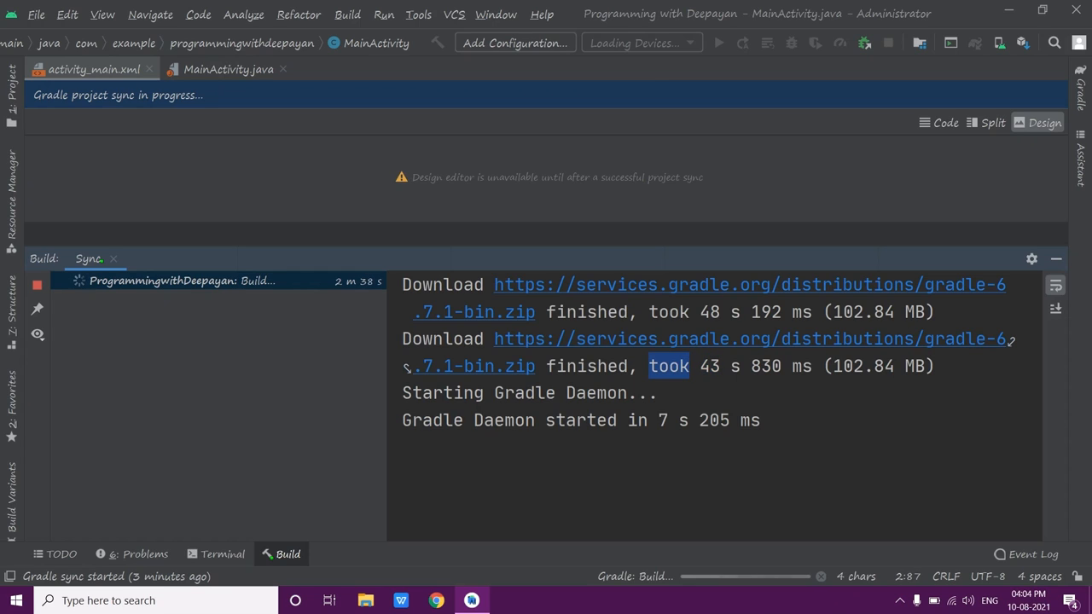
double_click(710, 367)
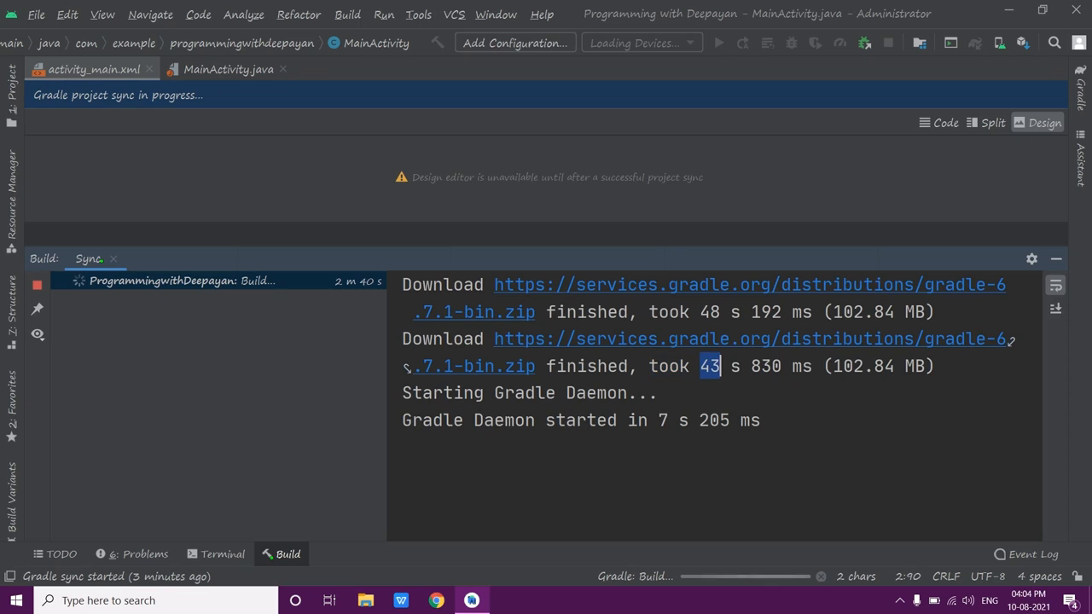
double_click(669, 312)
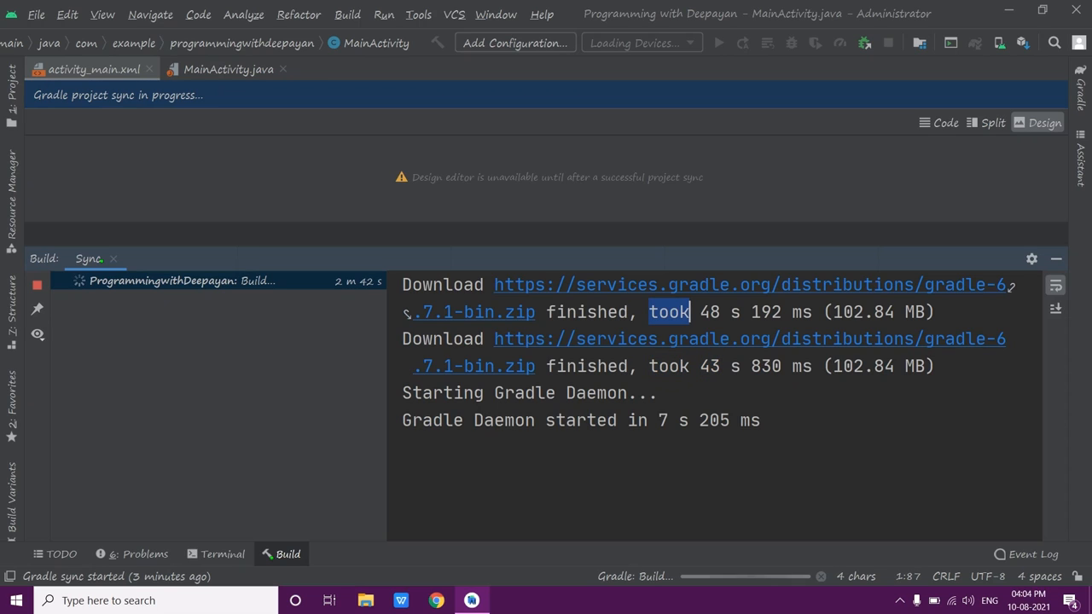
double_click(709, 312)
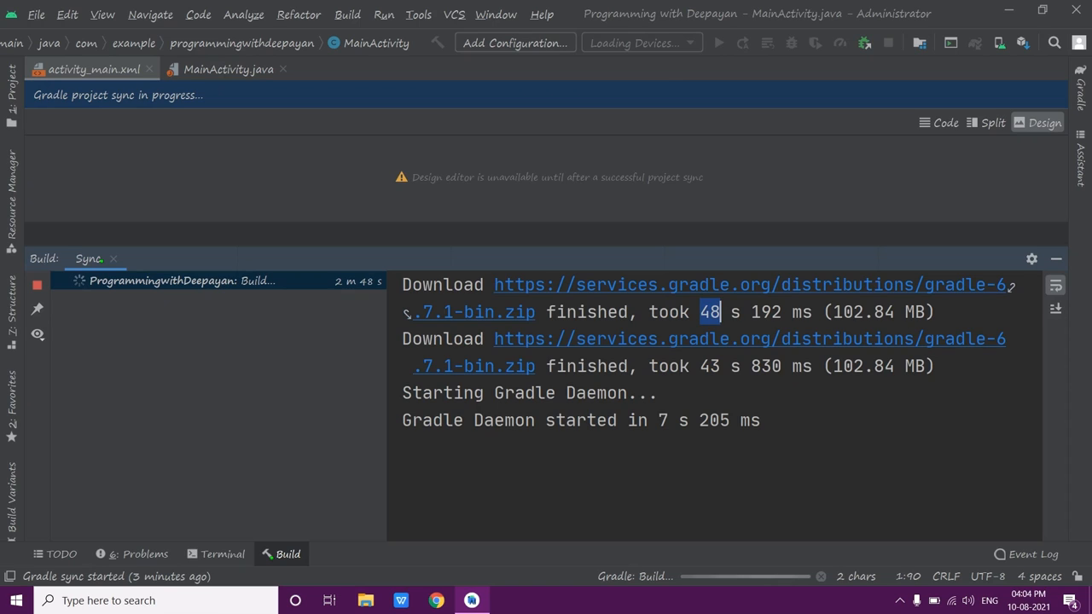
double_click(669, 367)
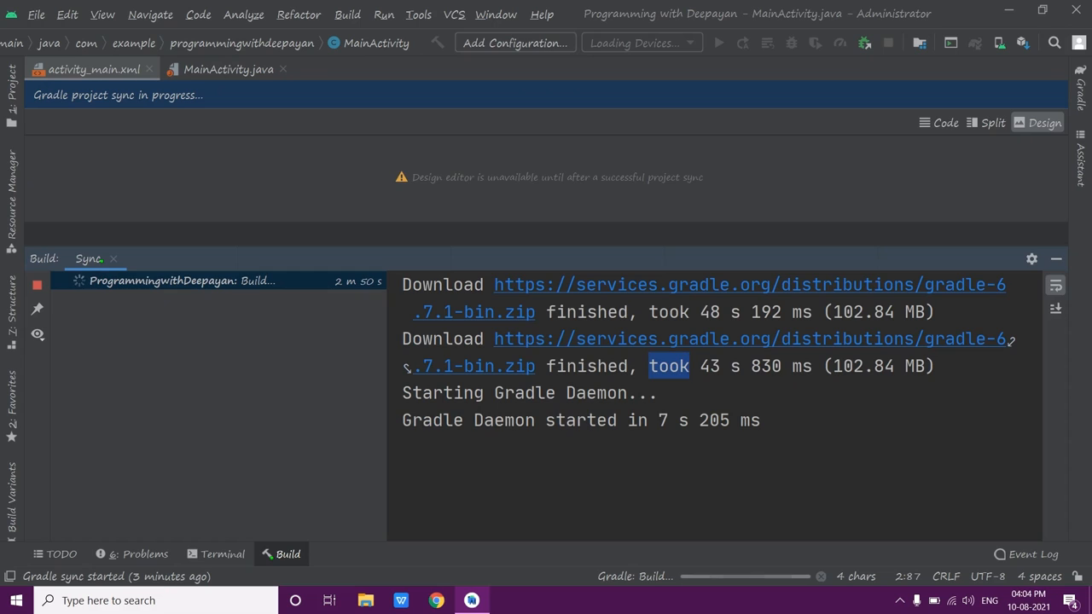
double_click(710, 366)
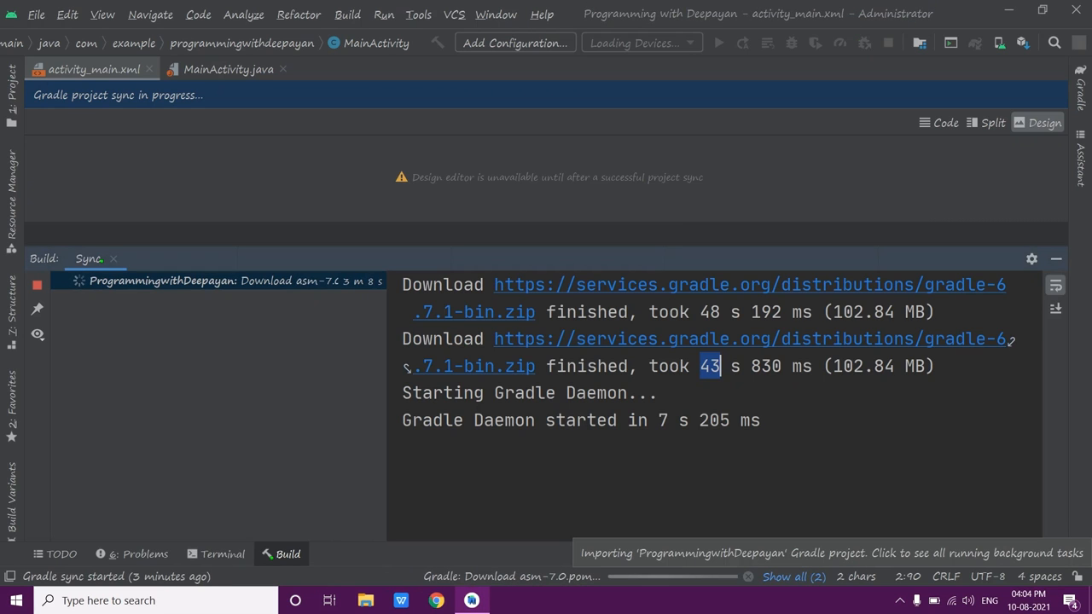
Step: Check the list of running background tasks, hide it, and wait for the import and indexing to finish
click(793, 577)
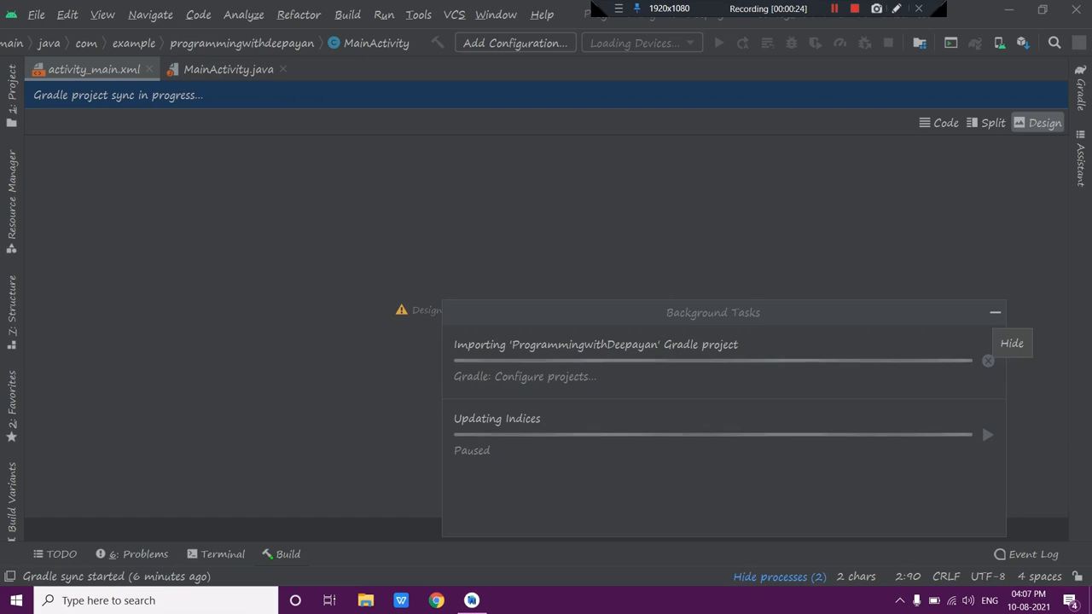
click(995, 313)
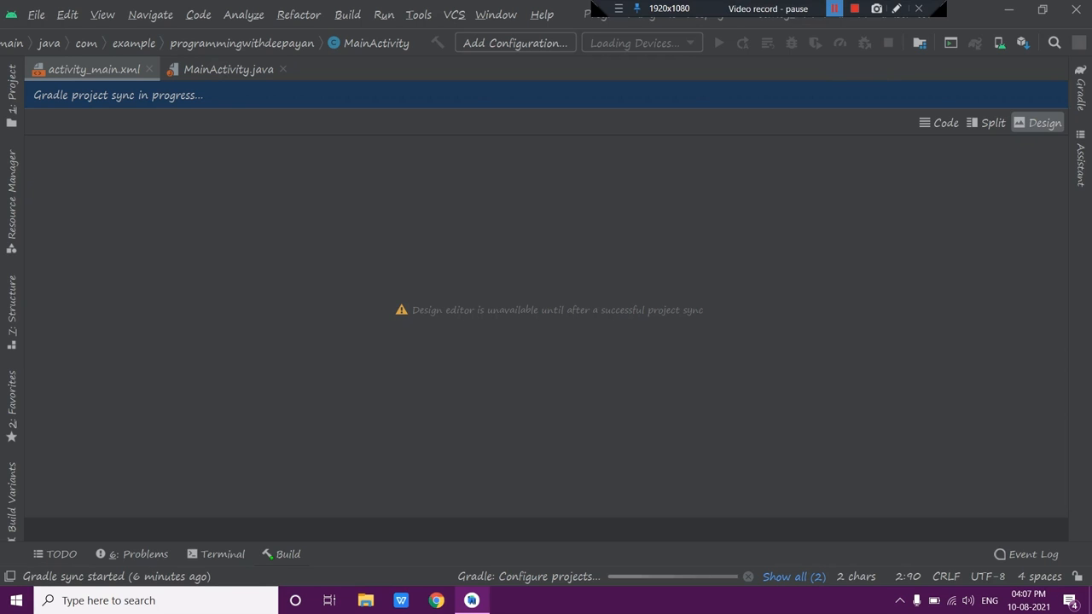
click(834, 8)
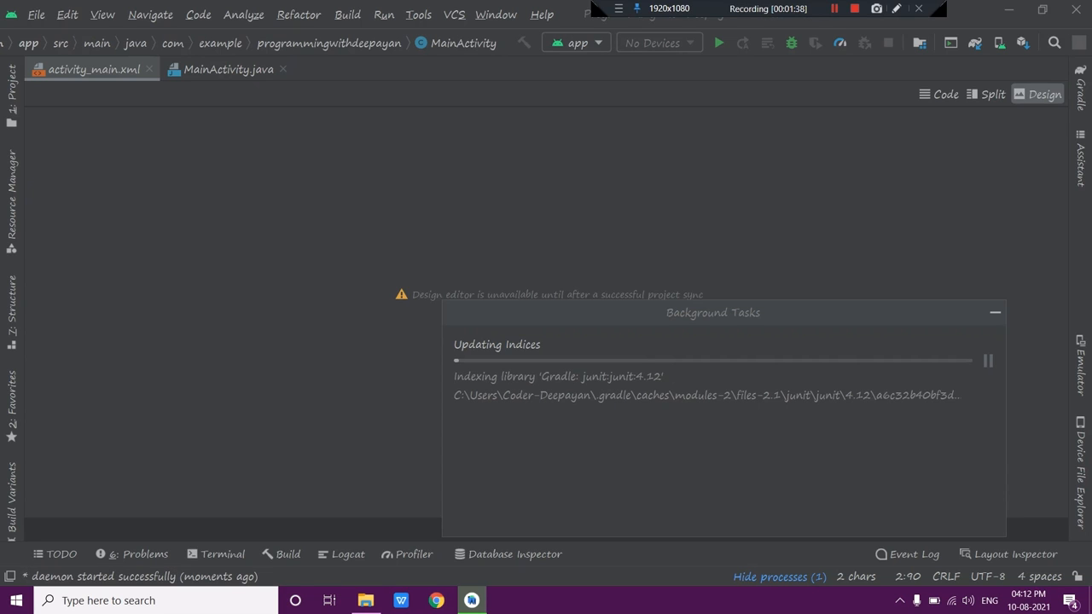
click(834, 9)
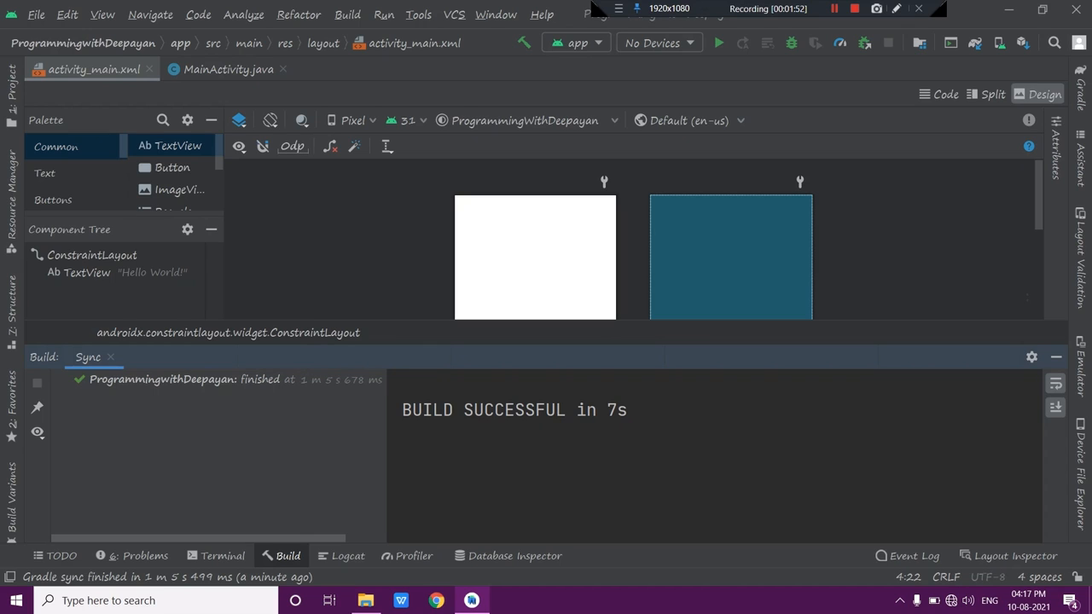
Step: Hide the build output and inspect the "Hello World!" TextView in the design preview of activity_main.xml, selecting and deselecting it
click(1056, 356)
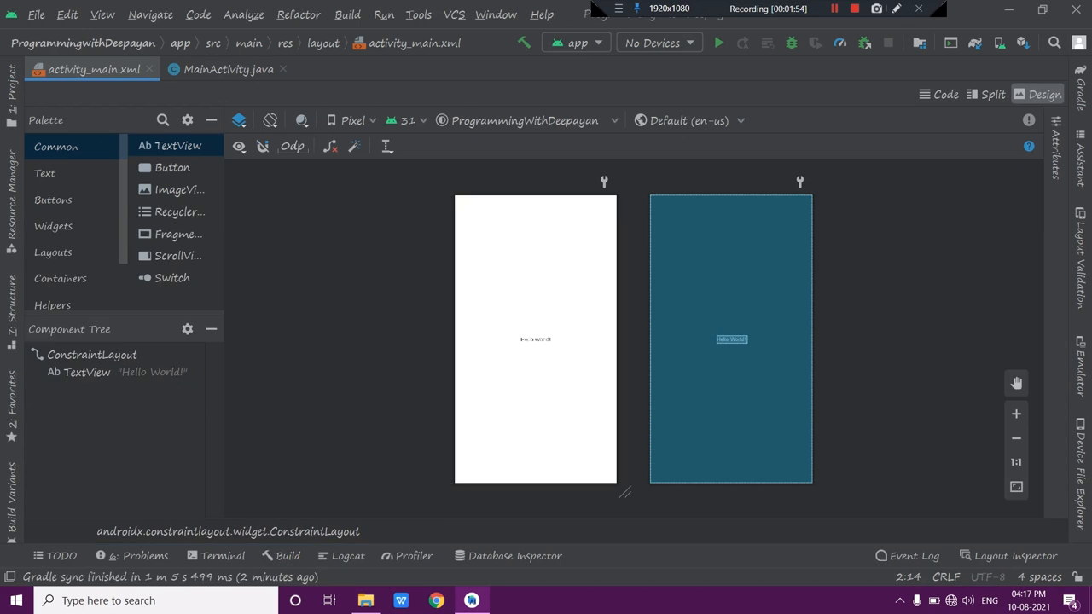
click(534, 339)
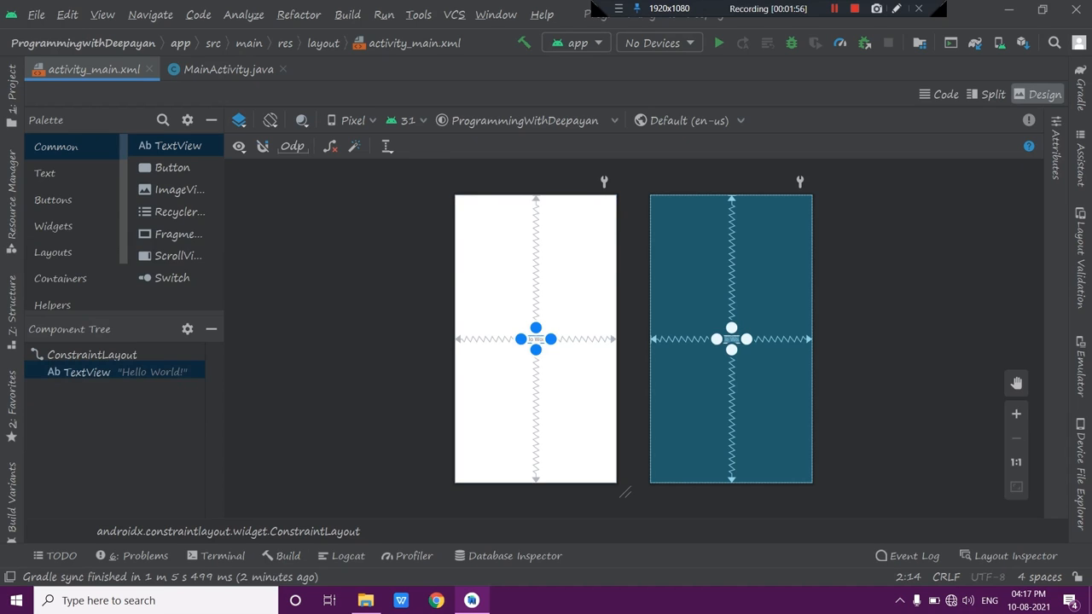
click(384, 341)
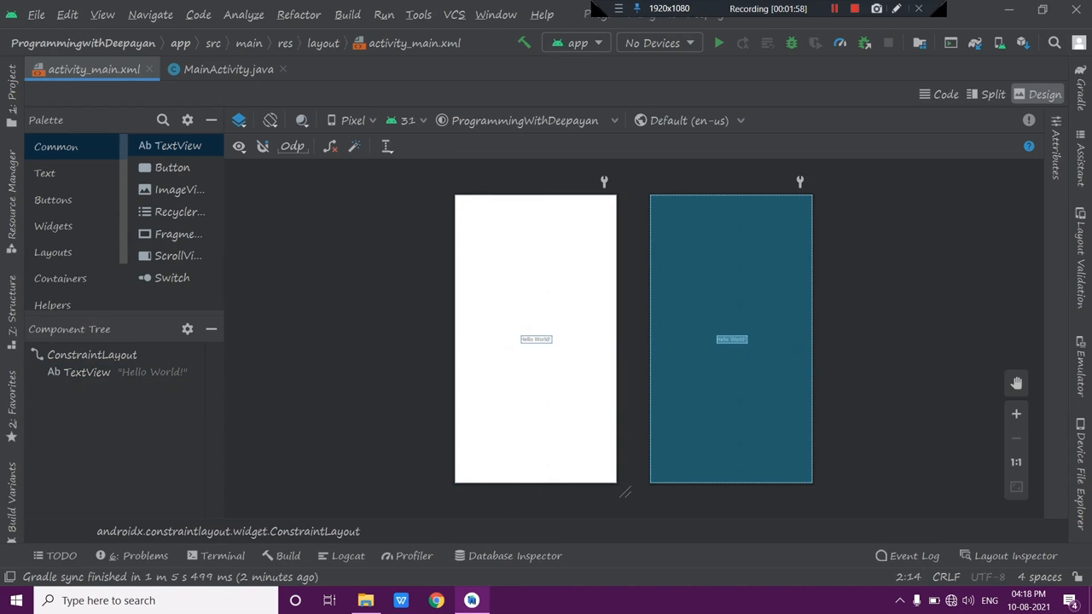
click(535, 339)
click(384, 342)
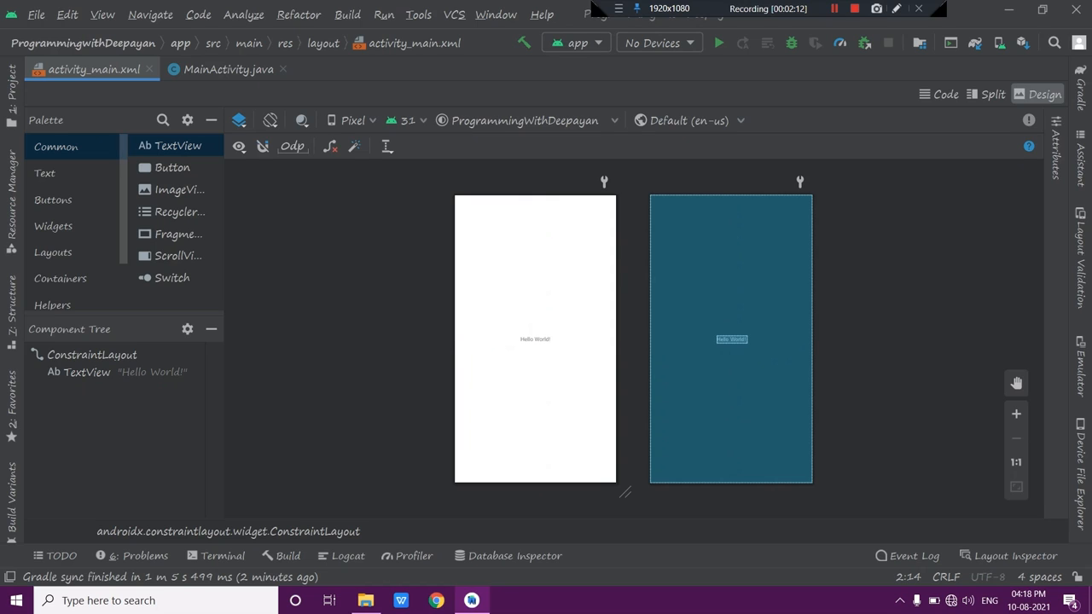
Step: Examine the "Hello World!" TextView's constraints in the blueprint, leaving the TextView selected
click(732, 340)
click(731, 401)
click(732, 340)
click(895, 350)
click(731, 339)
click(895, 349)
click(731, 339)
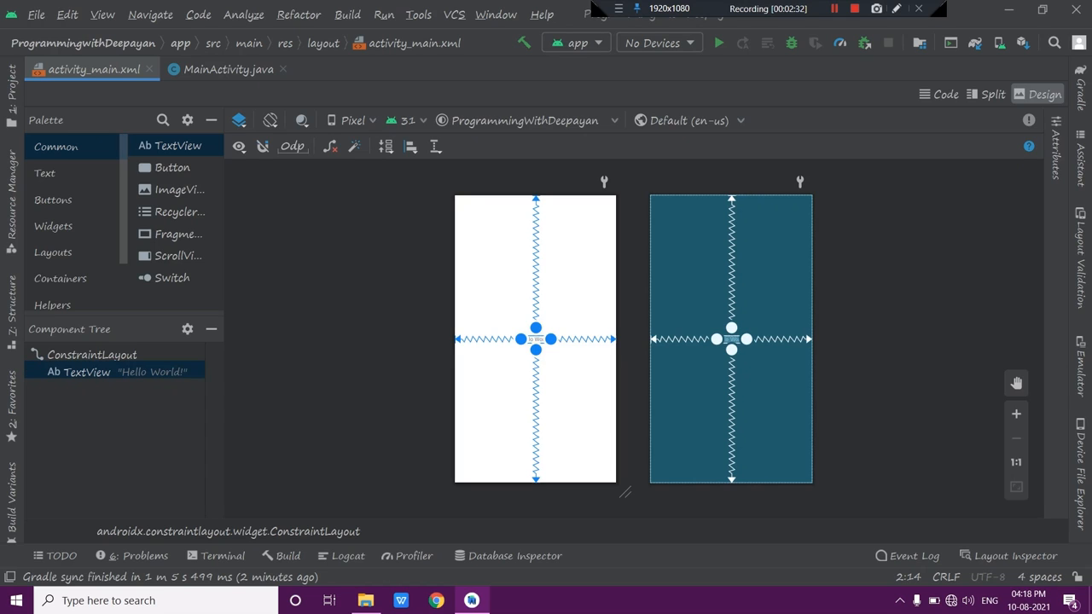